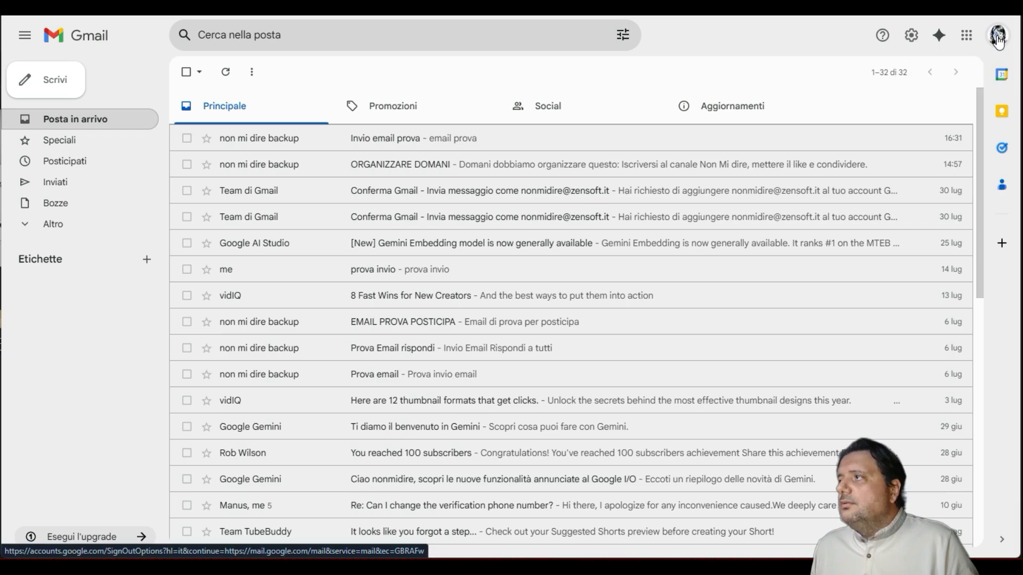
From the avatar menu choose 'Aggiungi account' and focus the e-mail field on Google sign-in.
{"action": "left_click", "coordinate": [996, 39]}
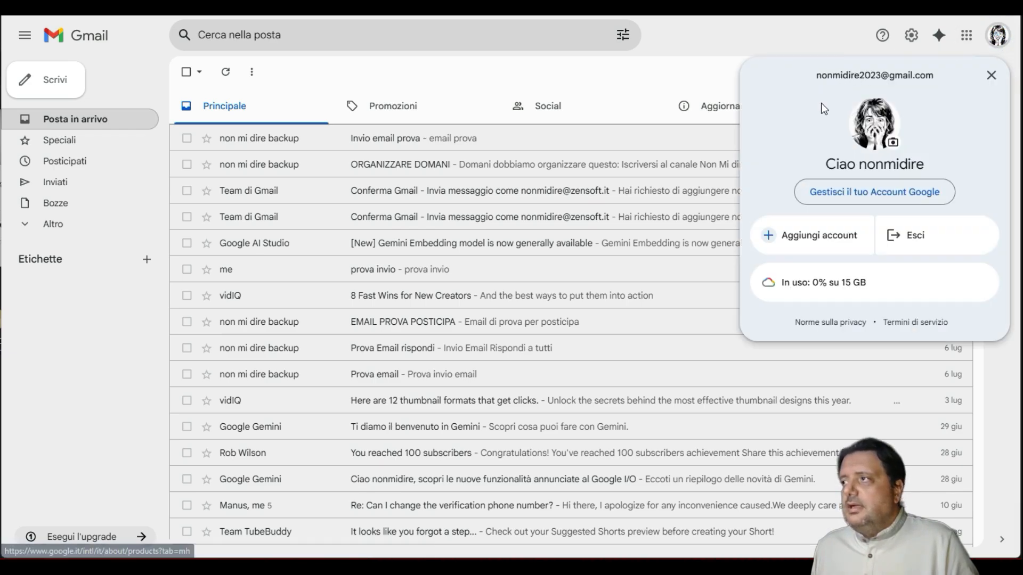
{"action": "left_click", "coordinate": [803, 240]}
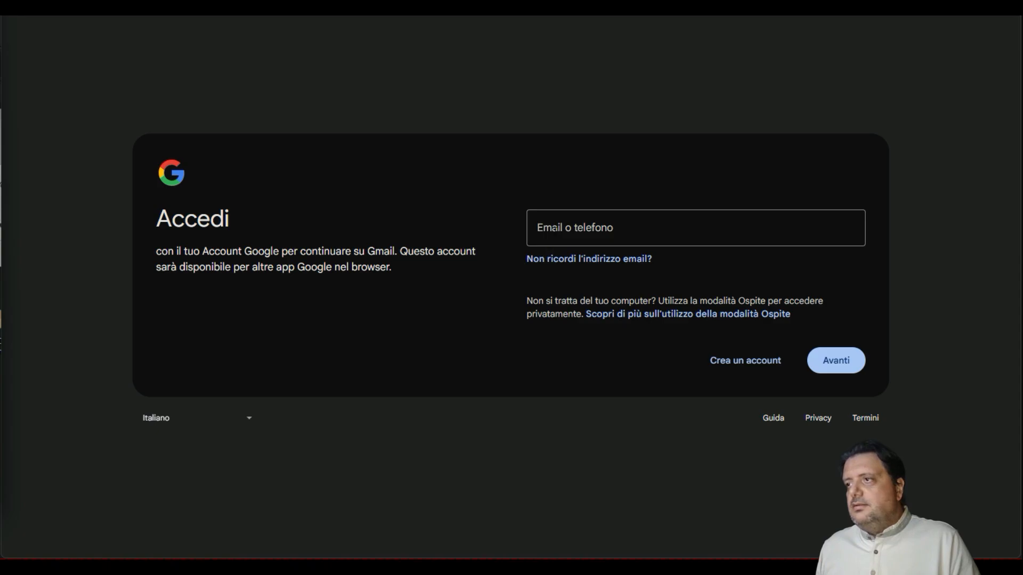
{"action": "left_click", "coordinate": [554, 230]}
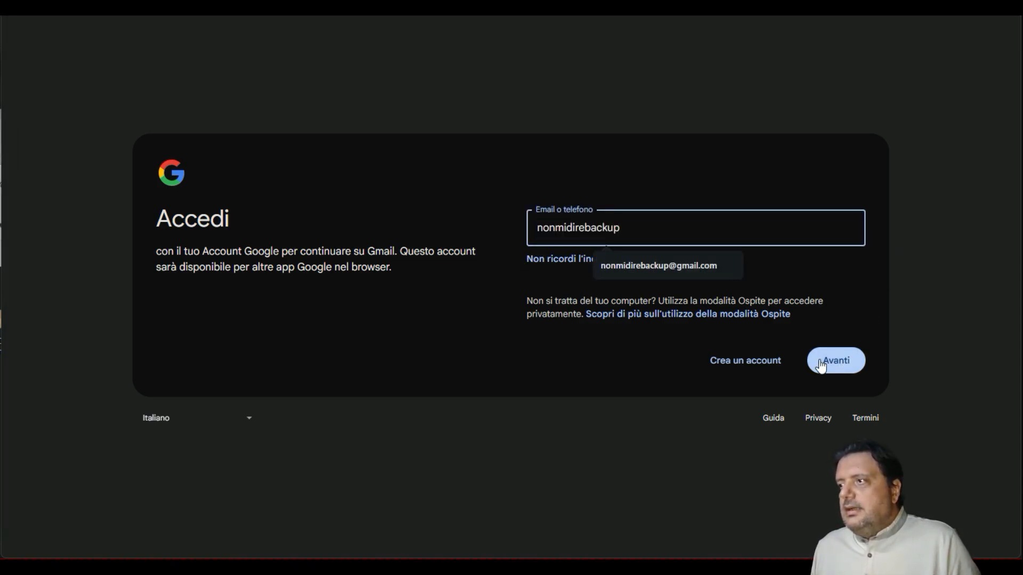
Sign in with the second account's e-mail address and password.
{"action": "left_click", "coordinate": [644, 269]}
{"action": "left_click", "coordinate": [837, 362]}
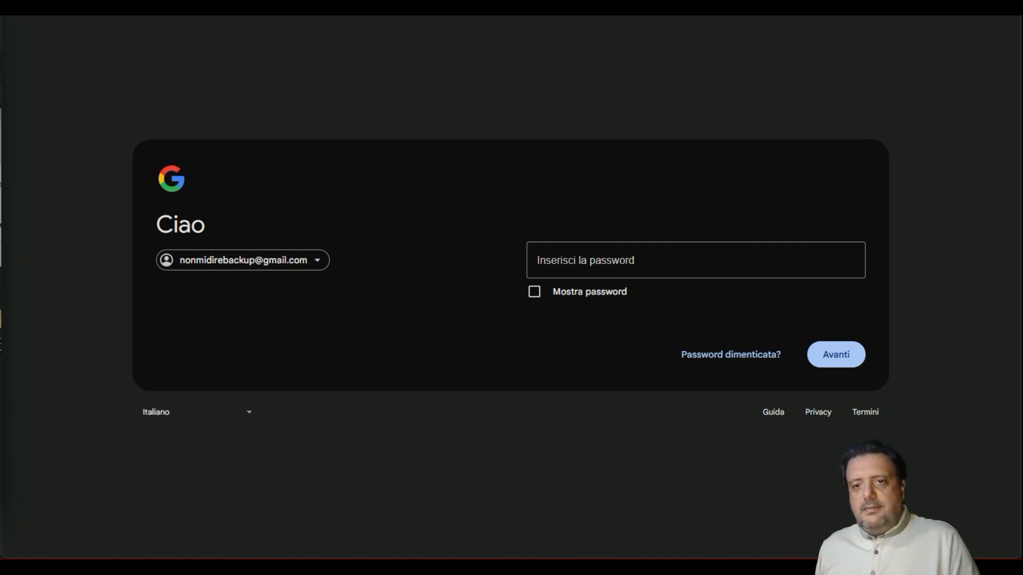
{"action": "left_click", "coordinate": [641, 266]}
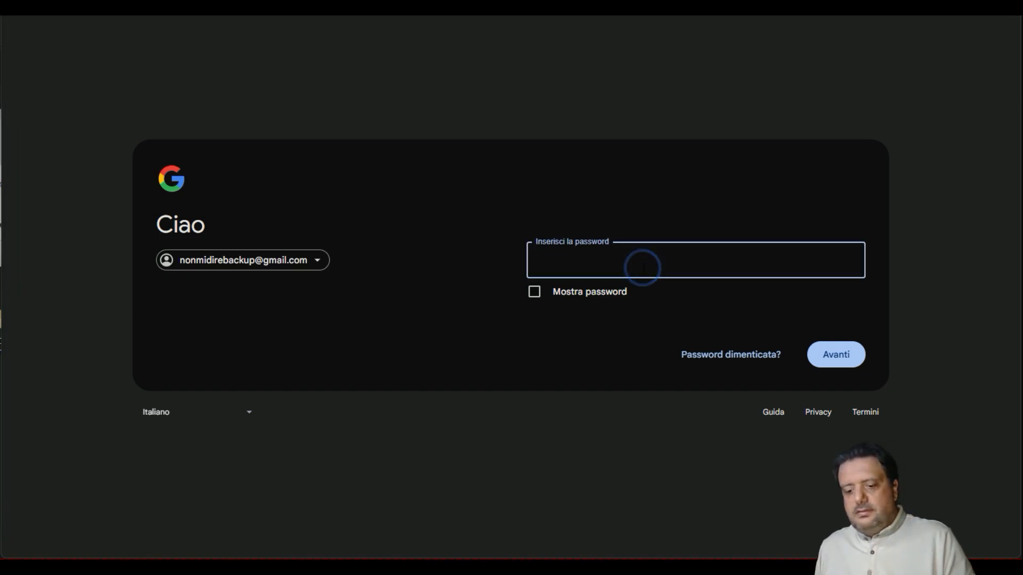
{"action": "key", "text": "ctrl+v"}
{"action": "left_click", "coordinate": [845, 356]}
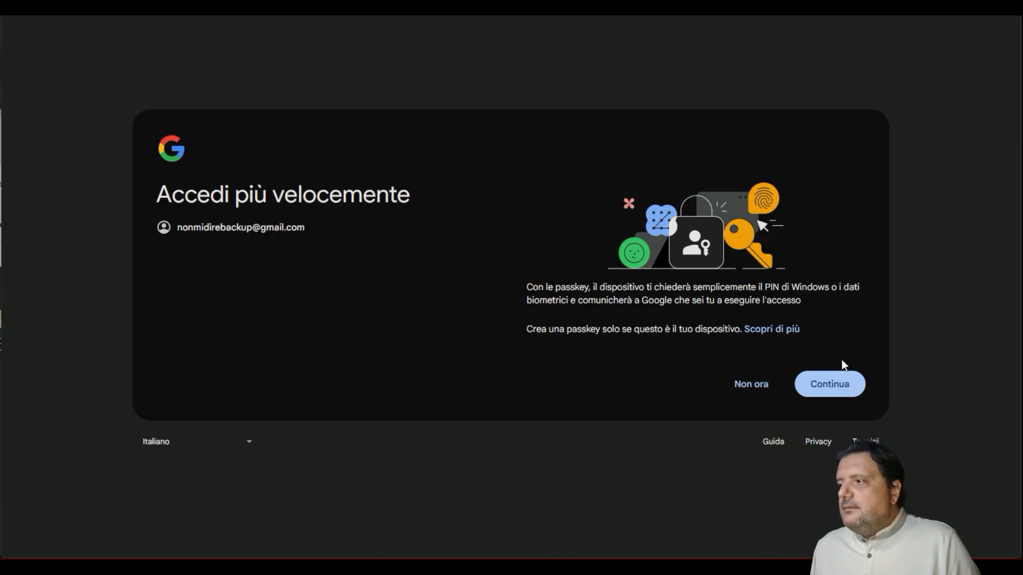
Decline the passkey, the Chrome profile switch and the home-address prompts.
{"action": "left_click", "coordinate": [751, 383]}
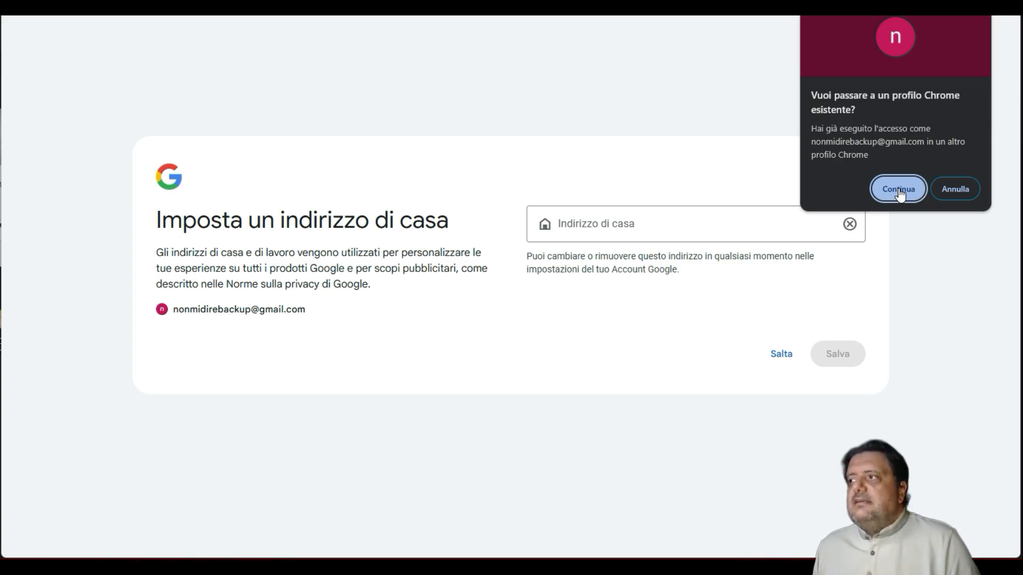
{"action": "left_click", "coordinate": [953, 189]}
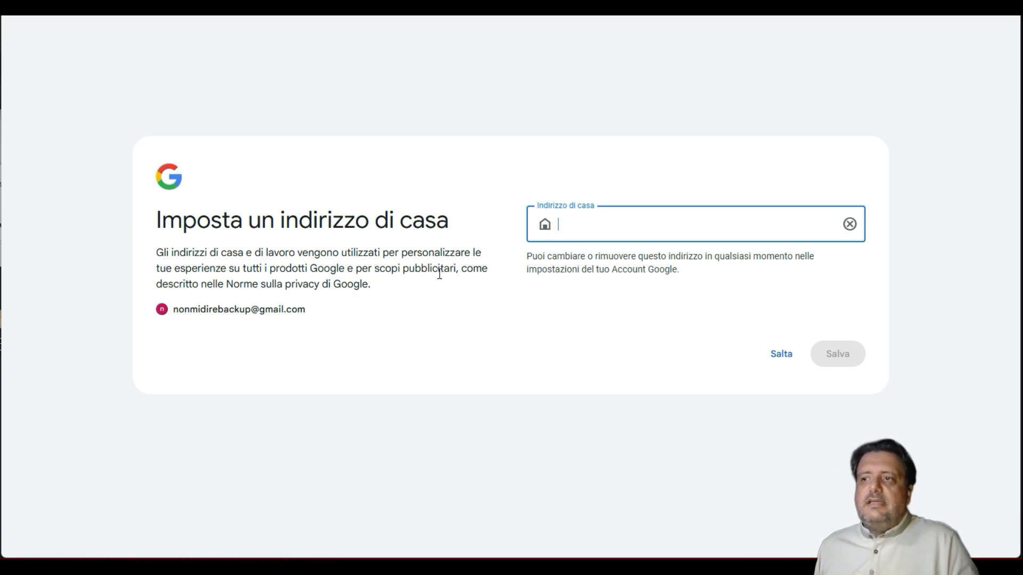
{"action": "left_click", "coordinate": [766, 359]}
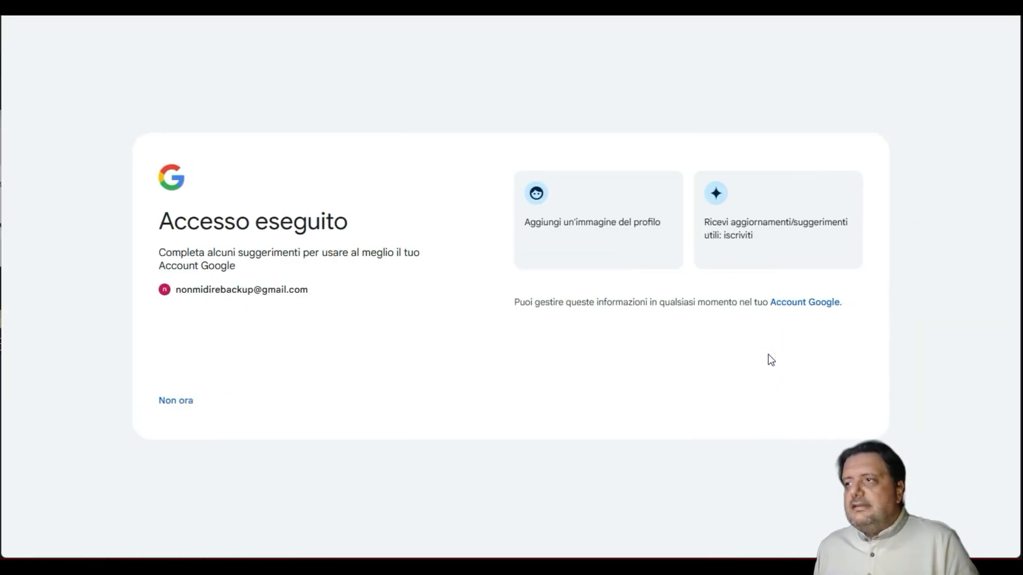
Skip the account suggestions to reach the new inbox, then show the signed-in accounts list.
{"action": "left_click", "coordinate": [174, 402]}
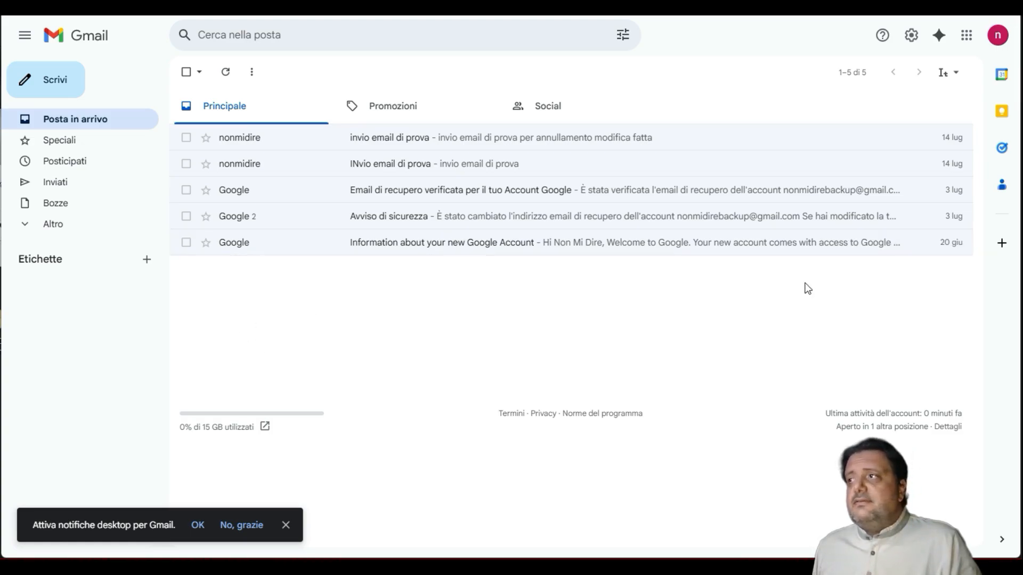
{"action": "left_click", "coordinate": [996, 42]}
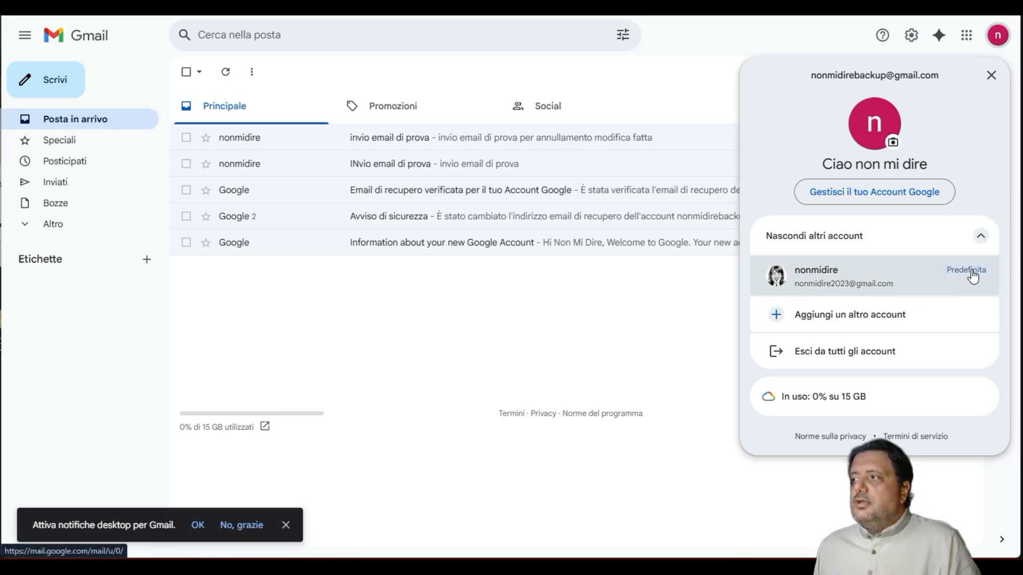
Switch back to the original account and open the quick settings panel.
{"action": "left_click", "coordinate": [894, 286]}
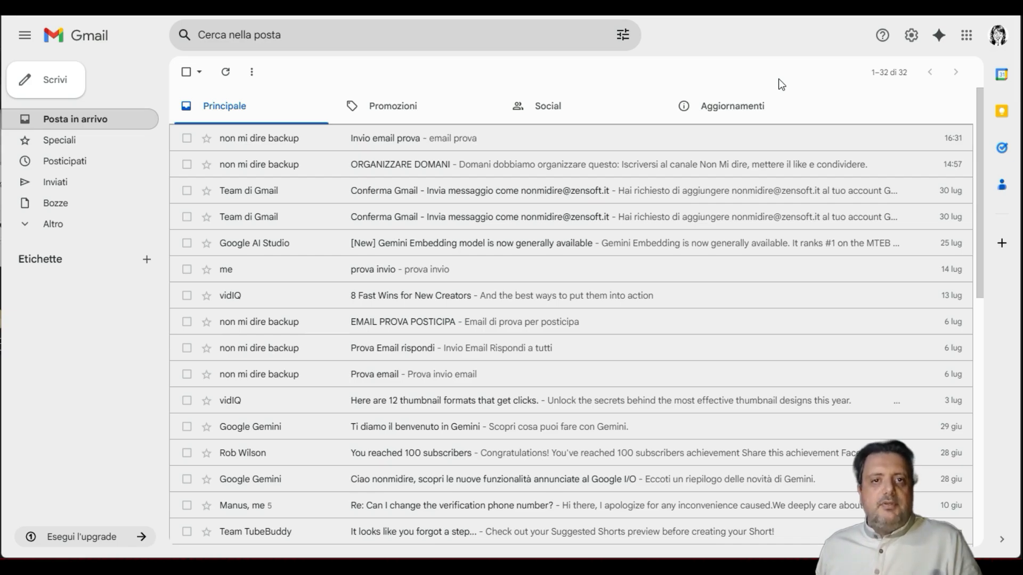
{"action": "left_click", "coordinate": [912, 36]}
Open full settings on the Account e importazione tab and begin adding another send-as address.
{"action": "left_click", "coordinate": [893, 107]}
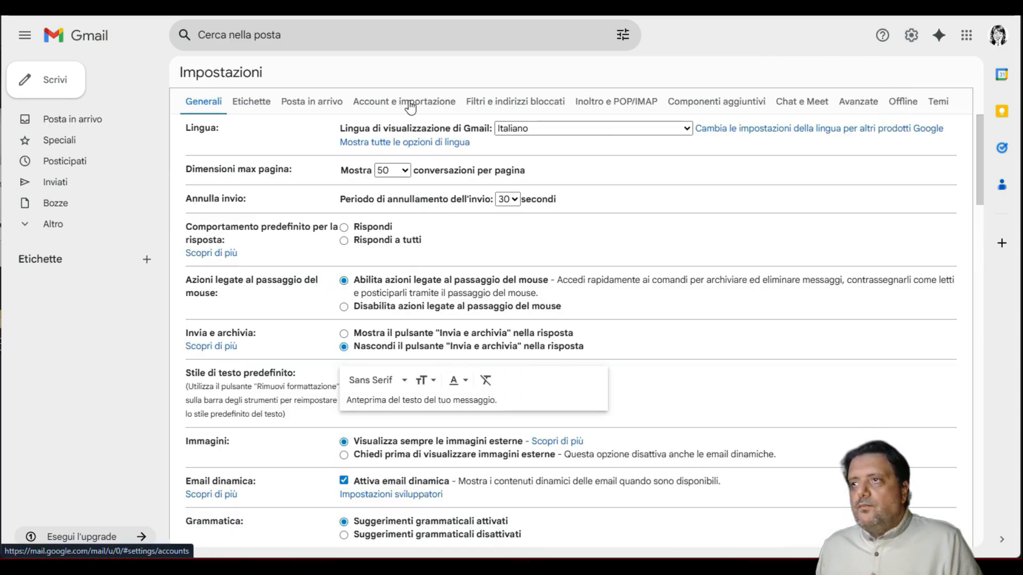
{"action": "left_click", "coordinate": [410, 106]}
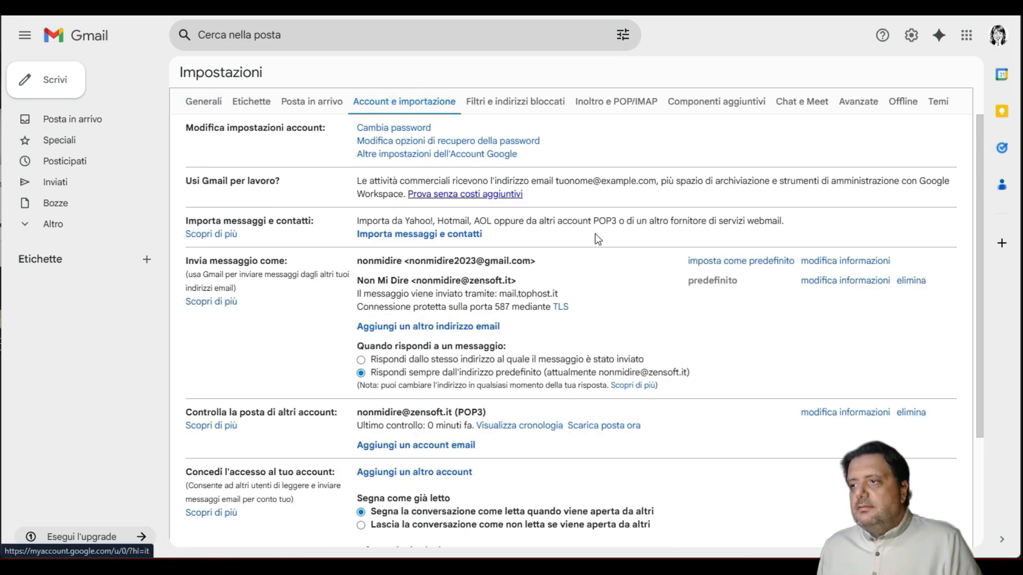
{"action": "scroll", "coordinate": [627, 255], "scroll_direction": "down", "scroll_amount": 3}
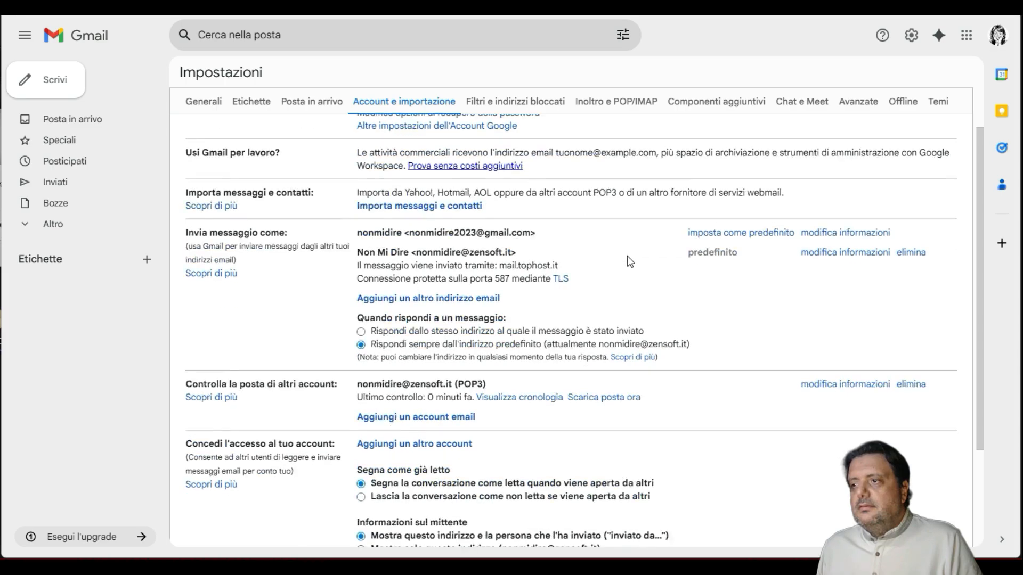
{"action": "scroll", "coordinate": [670, 265], "scroll_direction": "up", "scroll_amount": 3}
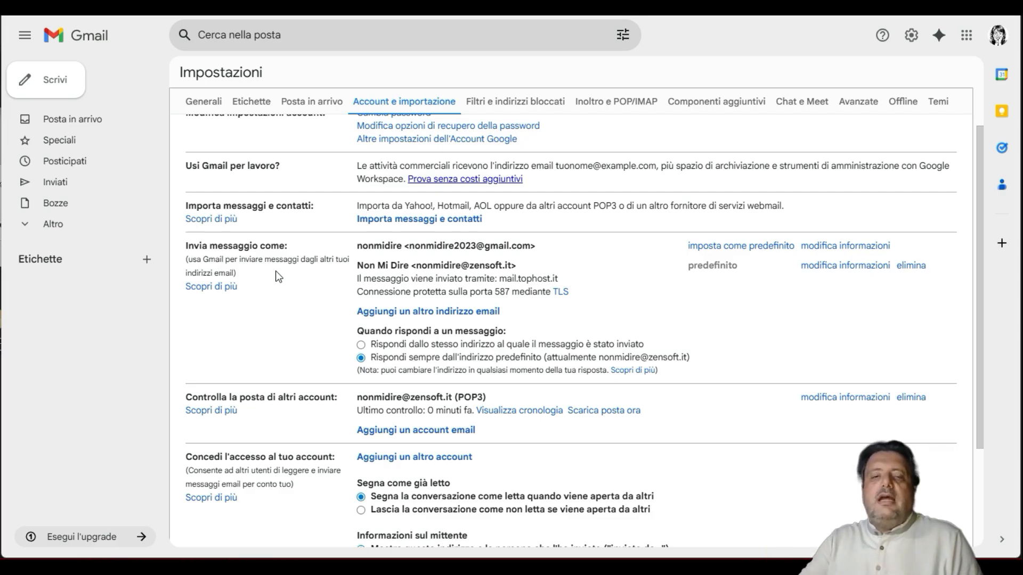
{"action": "left_click", "coordinate": [407, 316]}
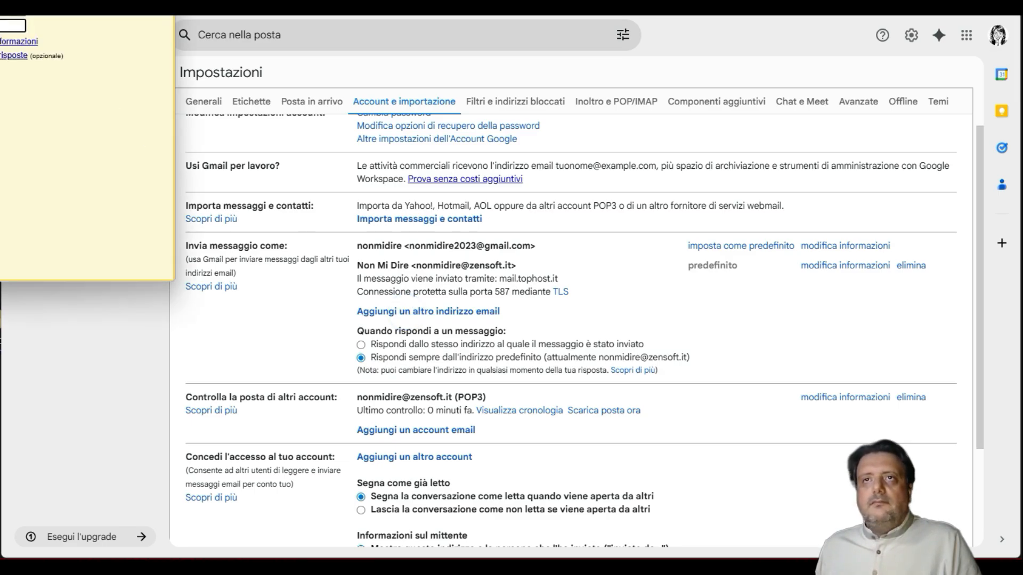
Fill in the new alias address from the suggestion and continue to the SMTP server step.
{"action": "left_click_drag", "start_coordinate": [0, 16], "coordinate": [204, 120]}
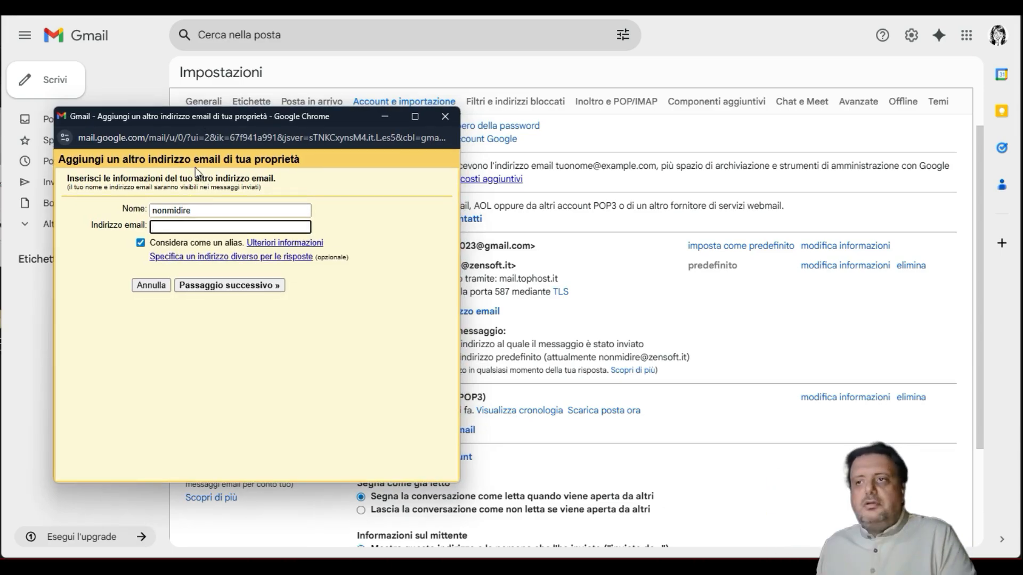
{"action": "left_click_drag", "start_coordinate": [186, 114], "coordinate": [178, 155]}
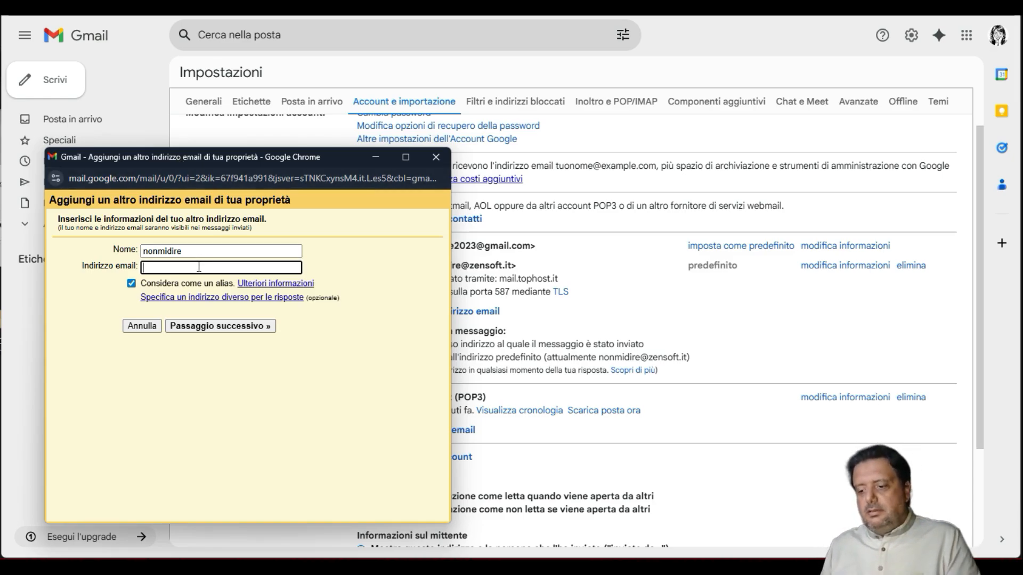
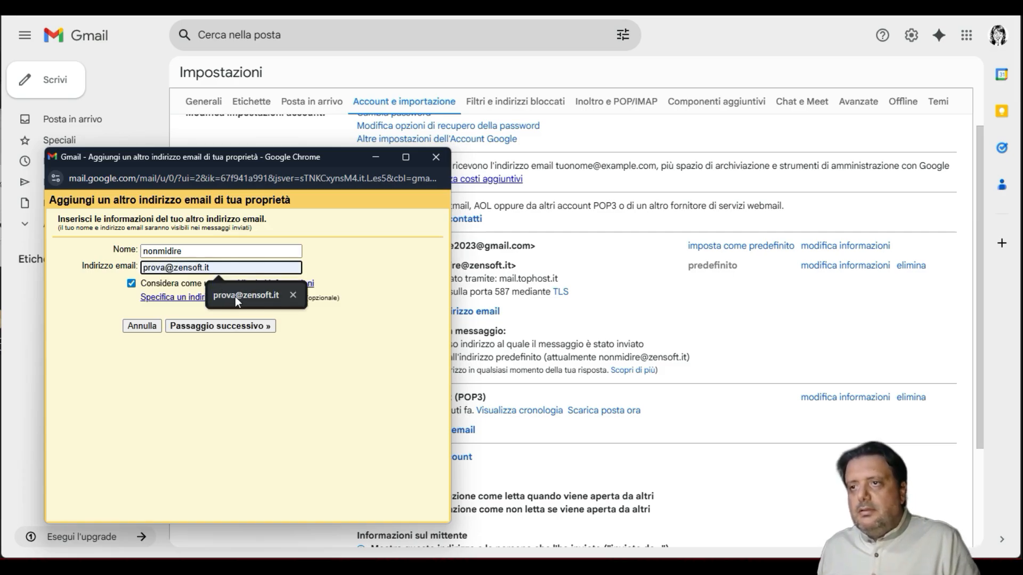
{"action": "left_click", "coordinate": [235, 296]}
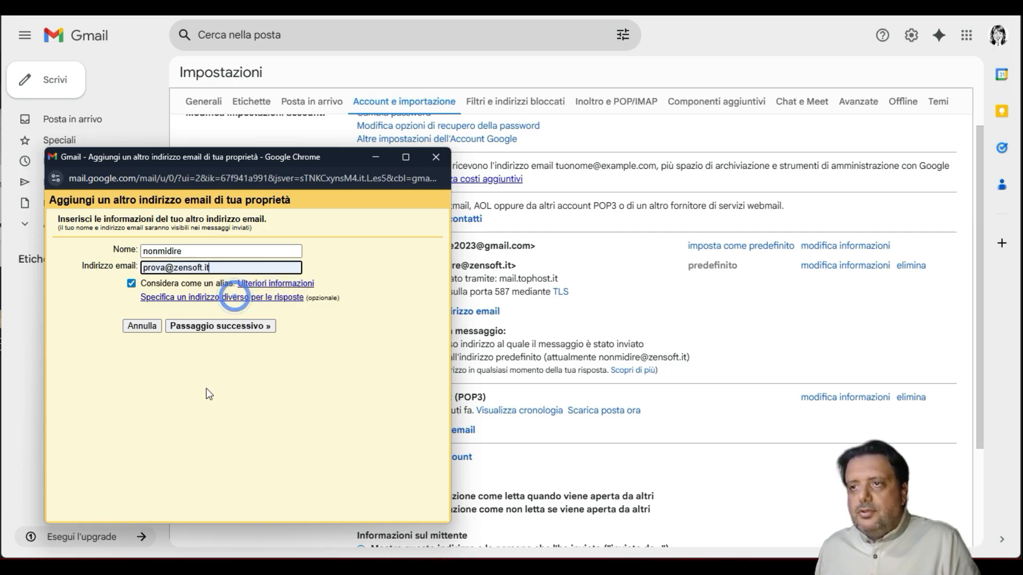
{"action": "left_click", "coordinate": [232, 329]}
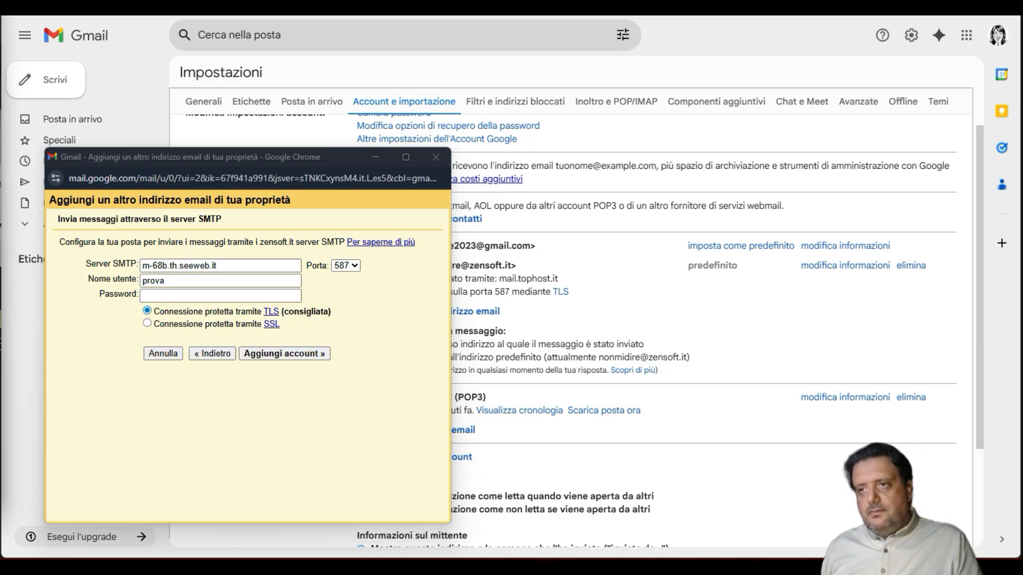
Set SMTP server mail.tophost.it with the hosting username and password, then add the account.
{"action": "left_click", "coordinate": [247, 261]}
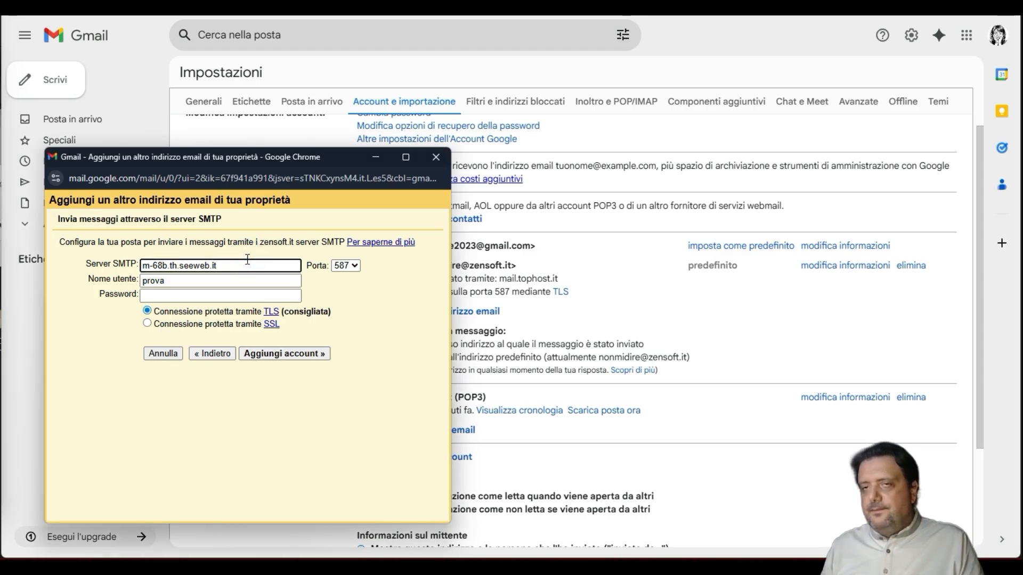
{"action": "triple_click", "coordinate": [247, 261]}
{"action": "type", "text": "mail.tophost.it"}
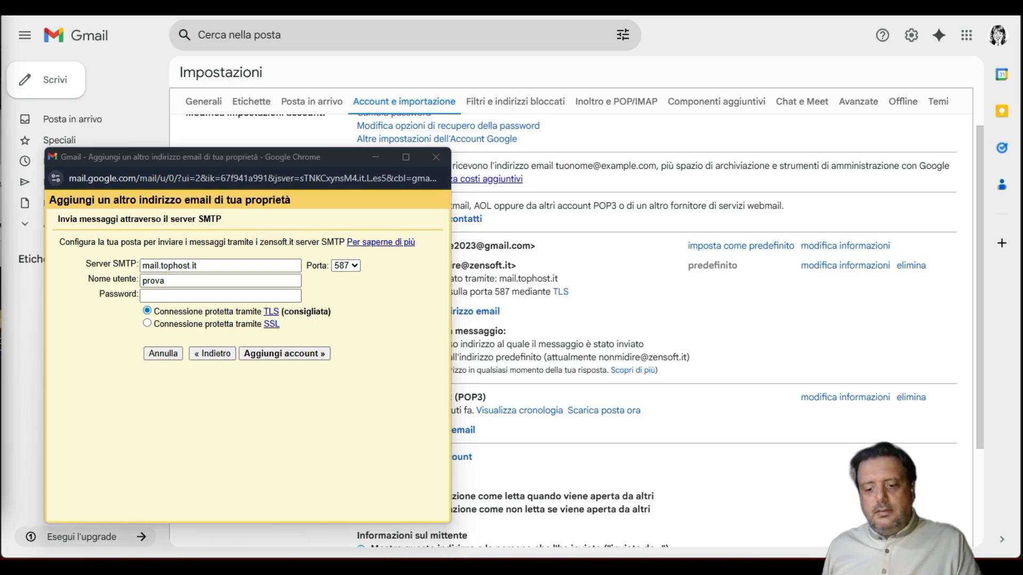
{"action": "double_click", "coordinate": [187, 280]}
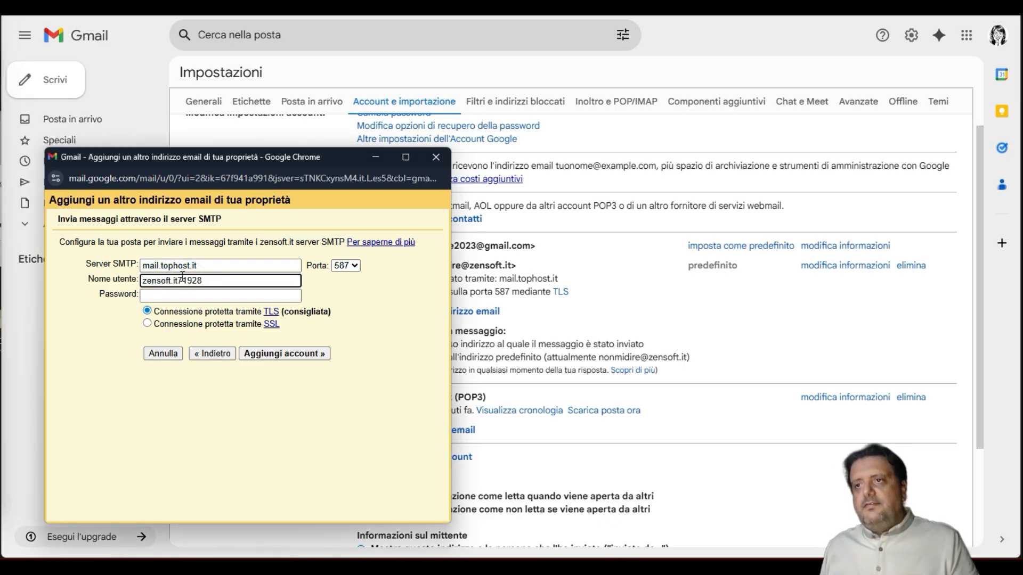
{"action": "key", "text": "alt+Tab"}
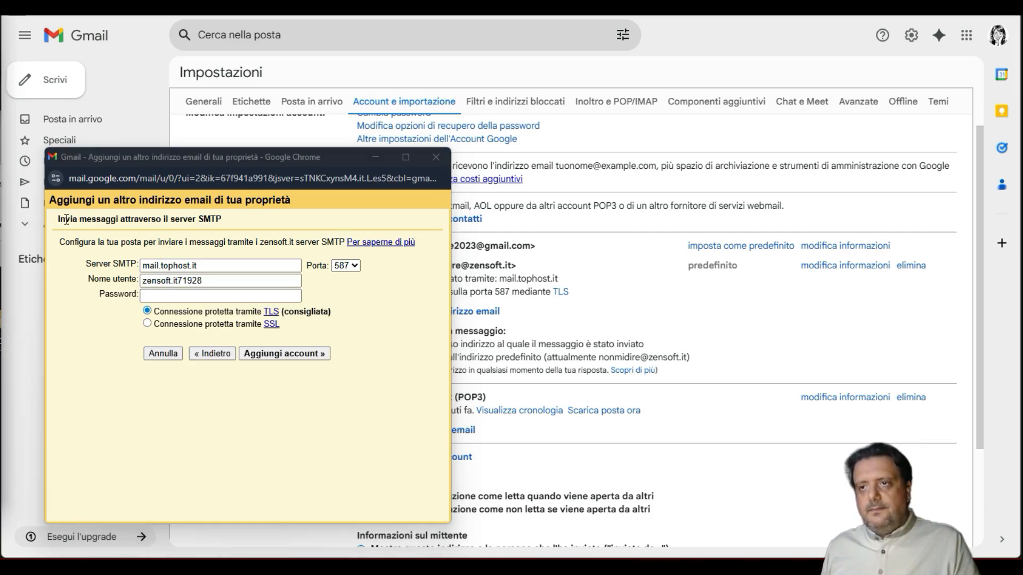
{"action": "left_click", "coordinate": [164, 296]}
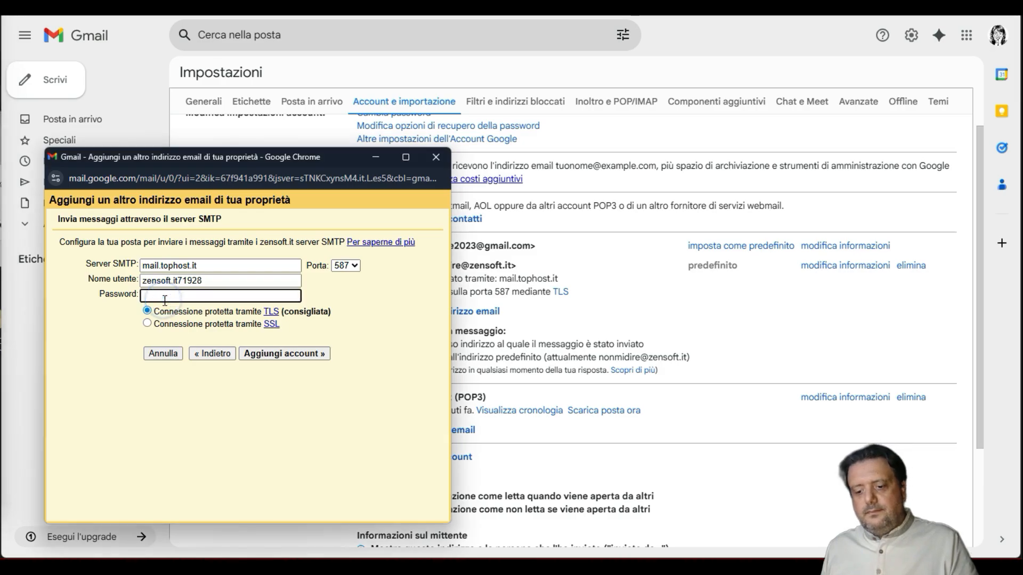
{"action": "key", "text": "ctrl+v"}
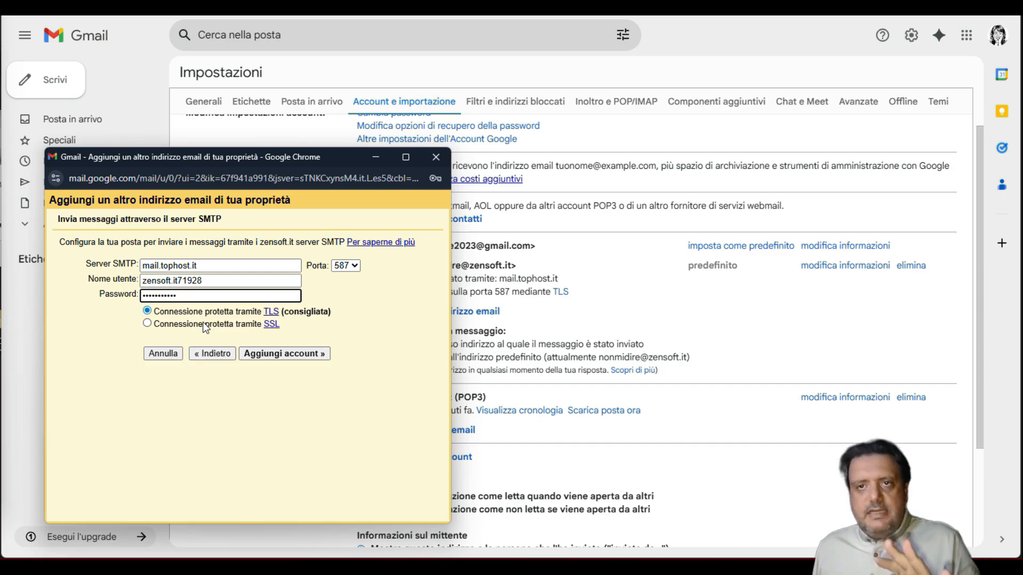
{"action": "left_click", "coordinate": [294, 357]}
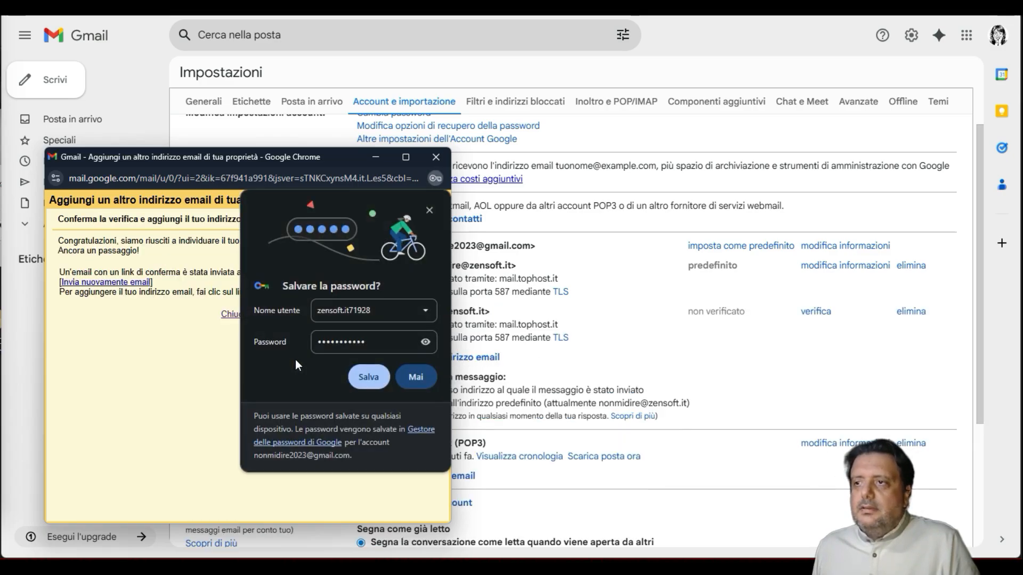
Dismiss the save-password bubble and minimize the verification-sent window.
{"action": "left_click", "coordinate": [424, 214]}
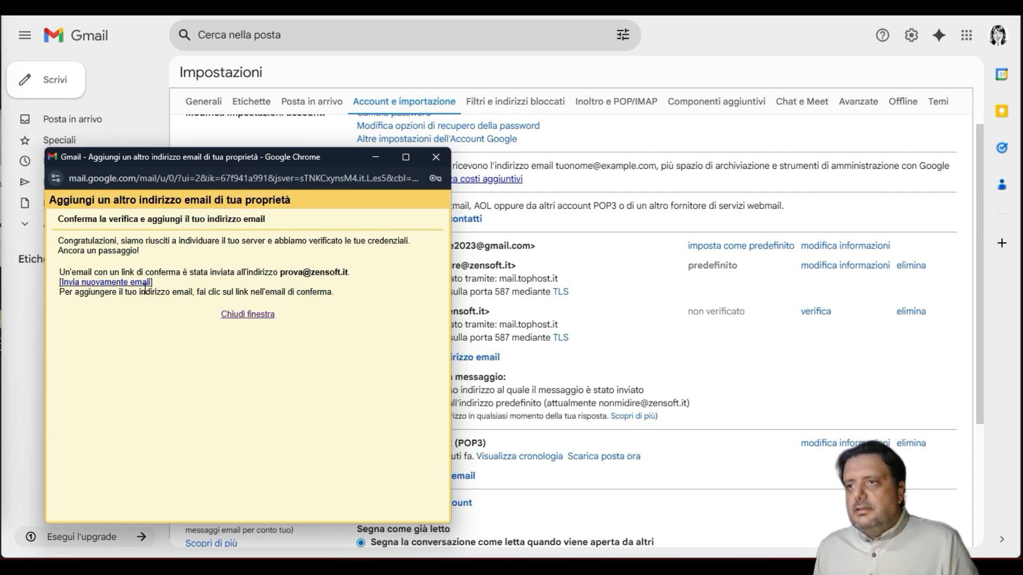
{"action": "left_click_drag", "start_coordinate": [143, 155], "coordinate": [36, 217]}
{"action": "left_click_drag", "start_coordinate": [190, 219], "coordinate": [433, 177]}
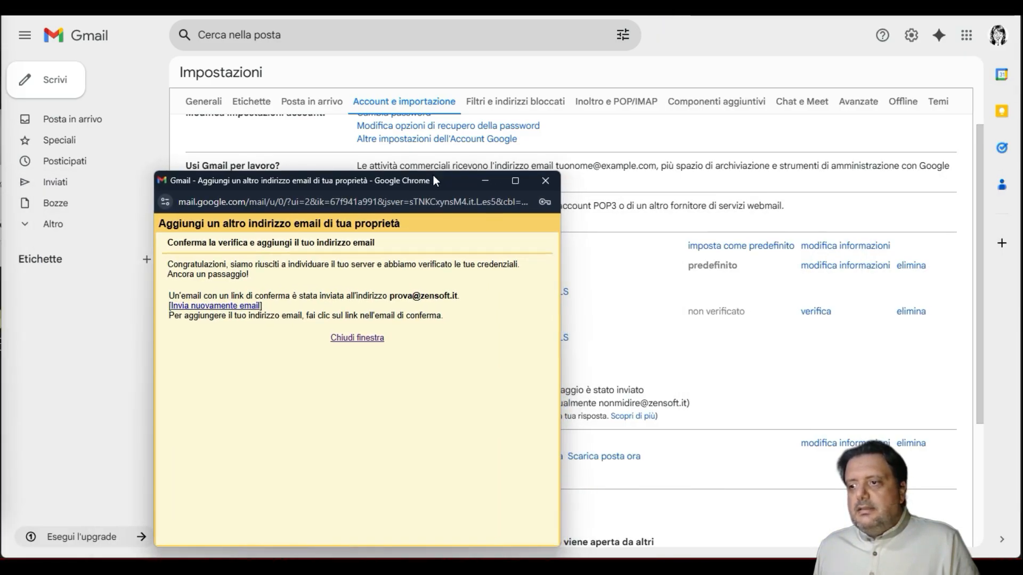
{"action": "left_click", "coordinate": [485, 181]}
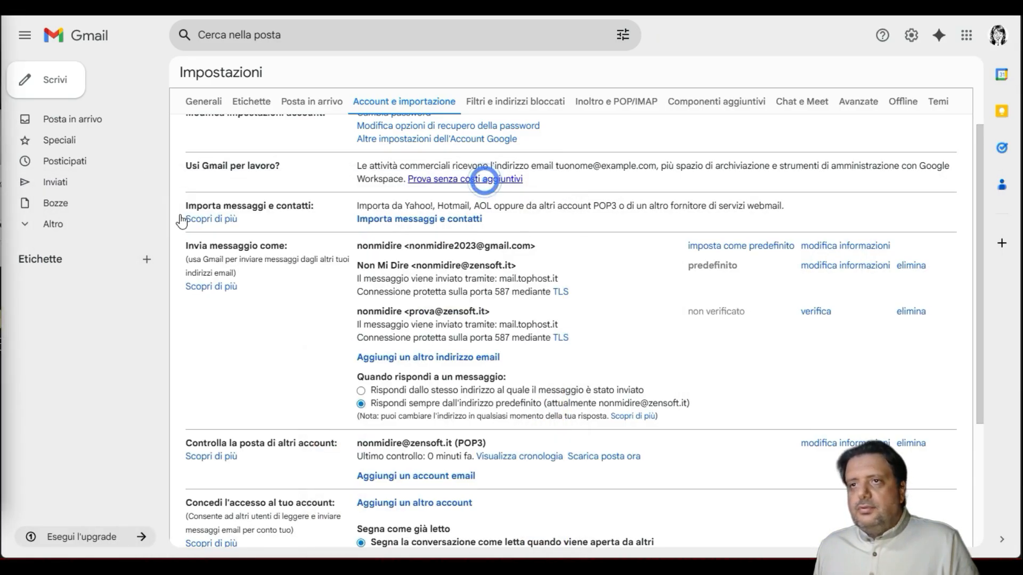
Go to the inbox and reopen the Account e importazione settings.
{"action": "left_click", "coordinate": [96, 124]}
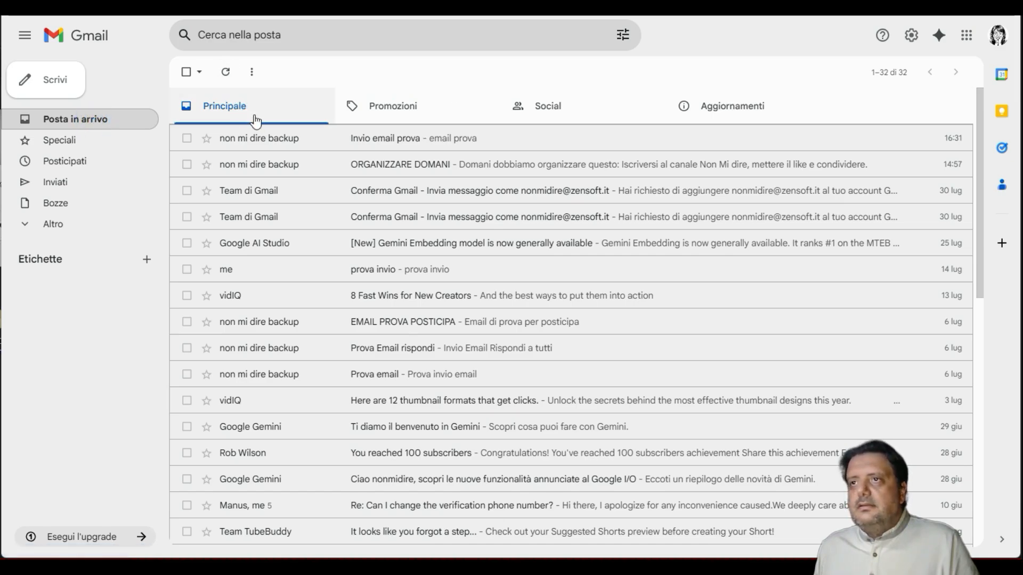
{"action": "left_click", "coordinate": [910, 35]}
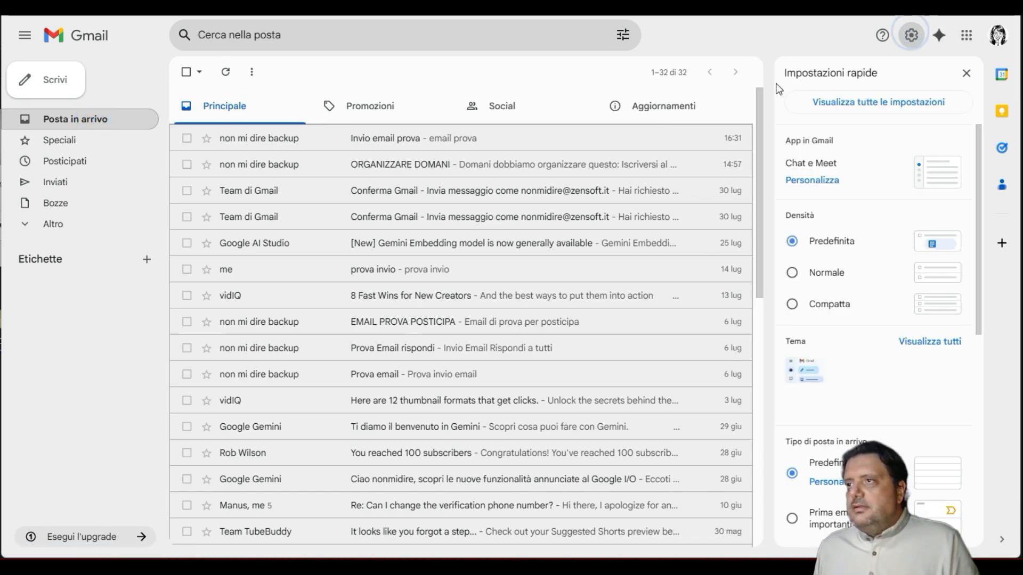
{"action": "left_click", "coordinate": [873, 102]}
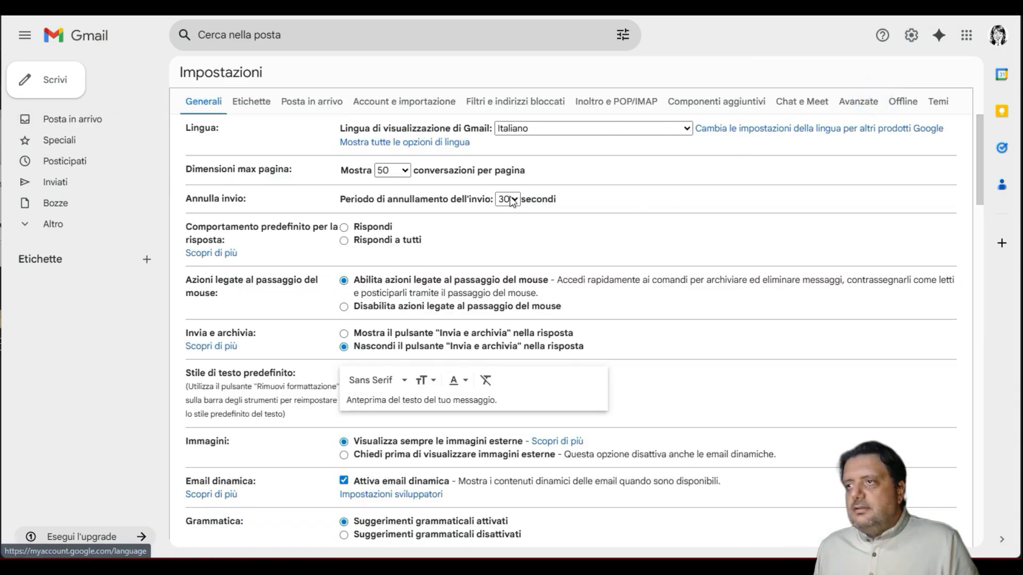
{"action": "left_click", "coordinate": [421, 102]}
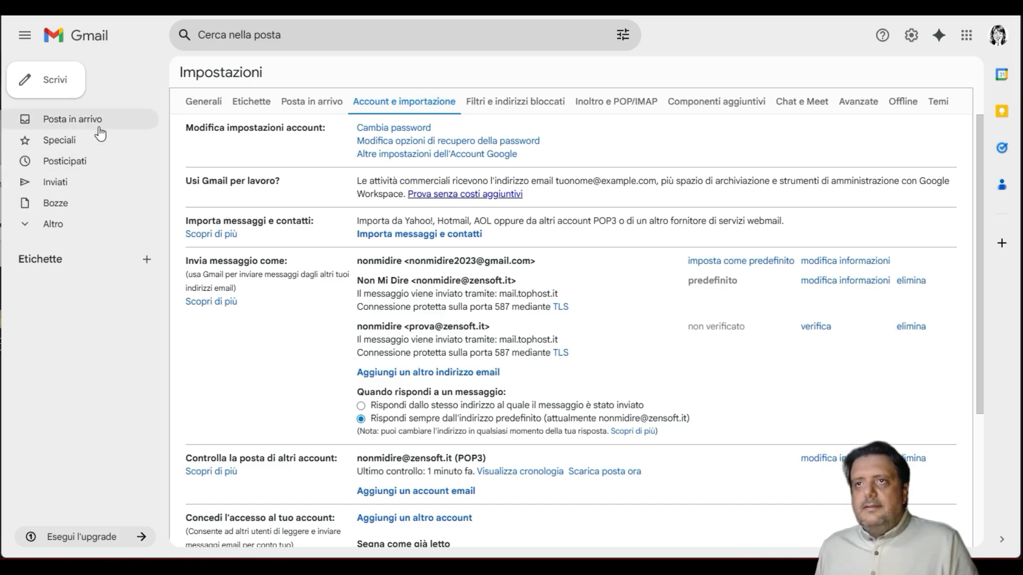
Restore the confirmation window, resend the verification email, and refresh the inbox.
{"action": "left_click", "coordinate": [80, 119]}
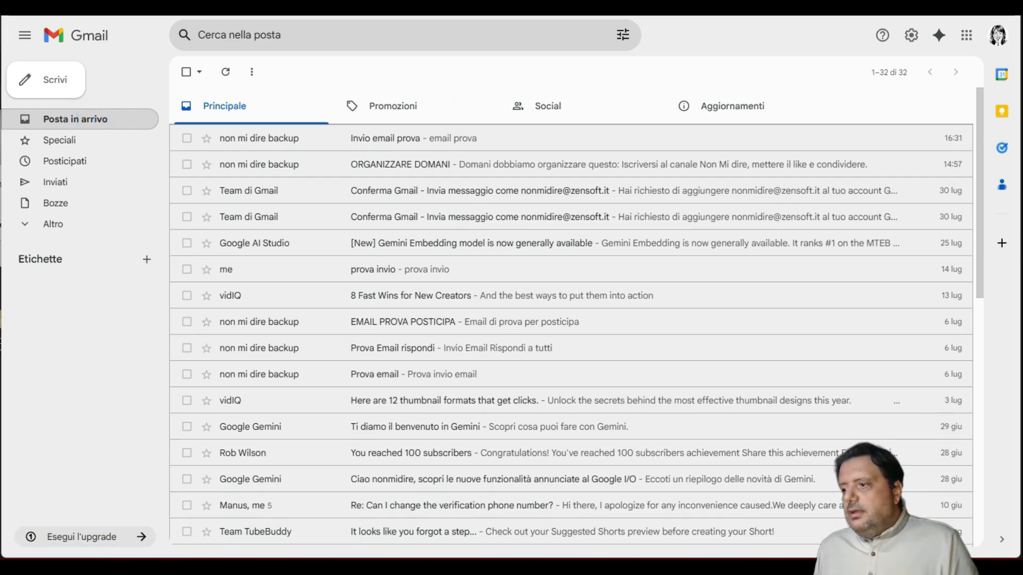
{"action": "mouse_move", "coordinate": [553, 566]}
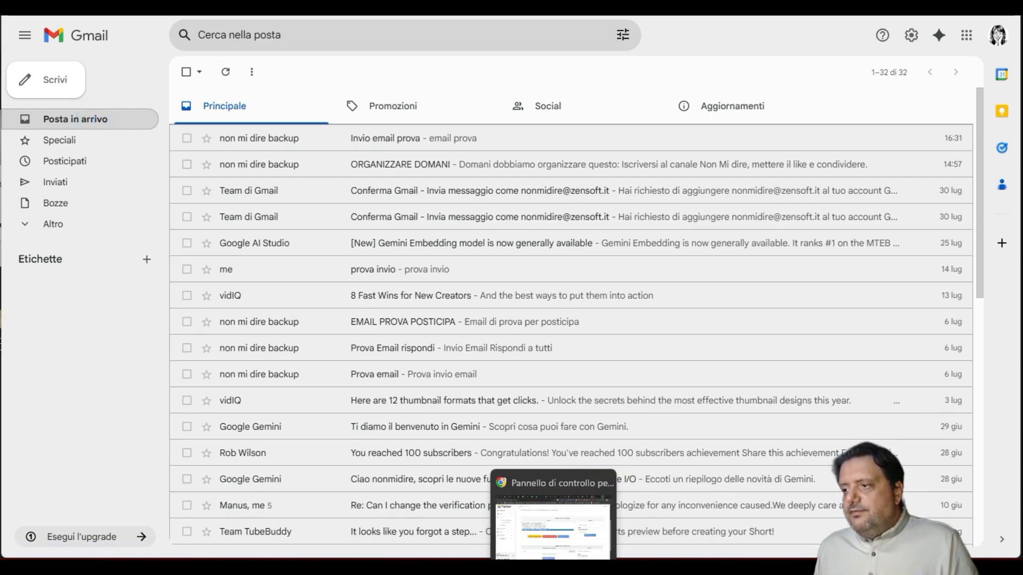
{"action": "left_click", "coordinate": [644, 543]}
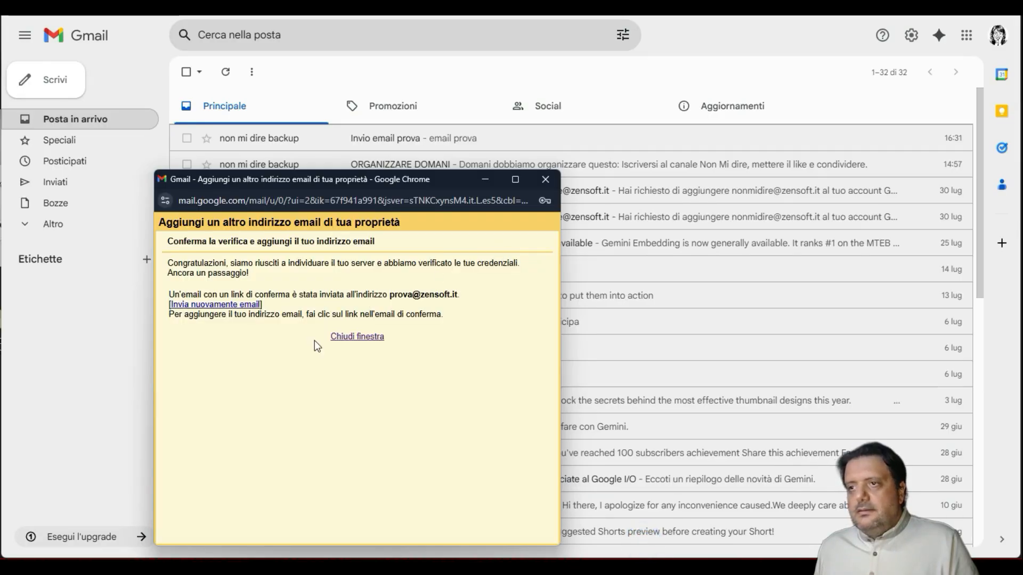
{"action": "left_click", "coordinate": [235, 308]}
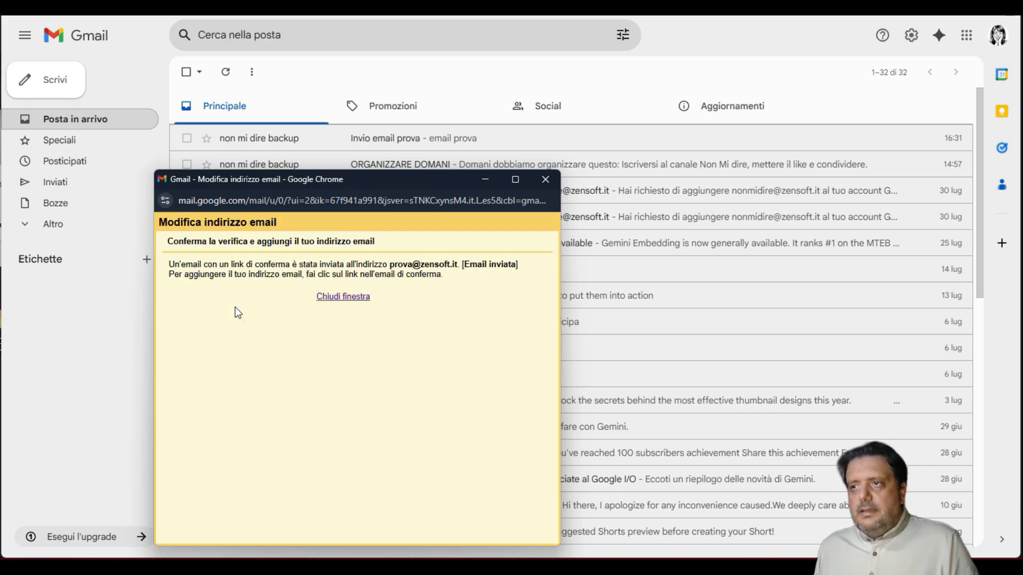
{"action": "left_click_drag", "start_coordinate": [294, 178], "coordinate": [216, 174]}
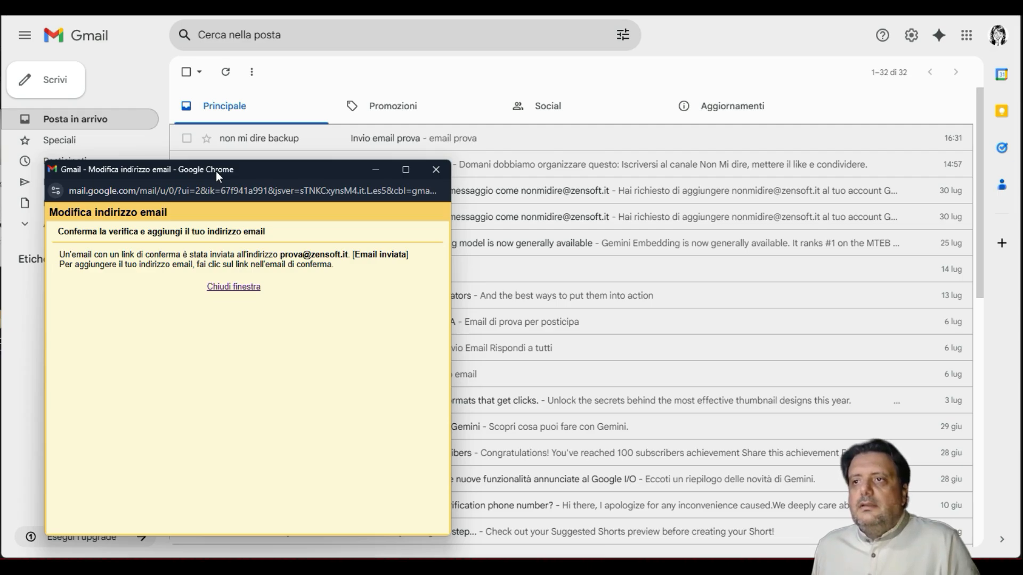
{"action": "left_click", "coordinate": [224, 71]}
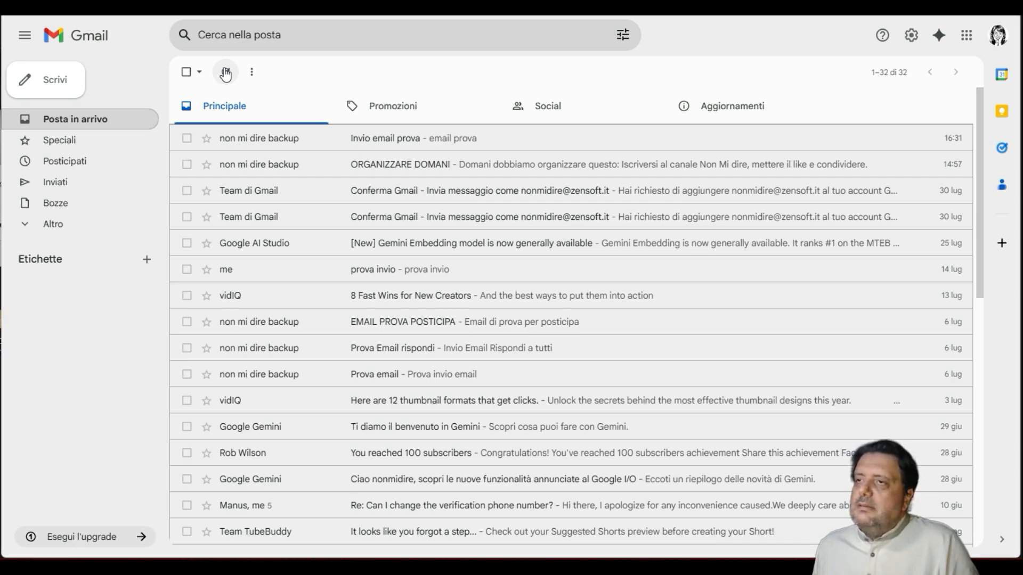
{"action": "left_click", "coordinate": [45, 223]}
{"action": "left_click", "coordinate": [50, 119]}
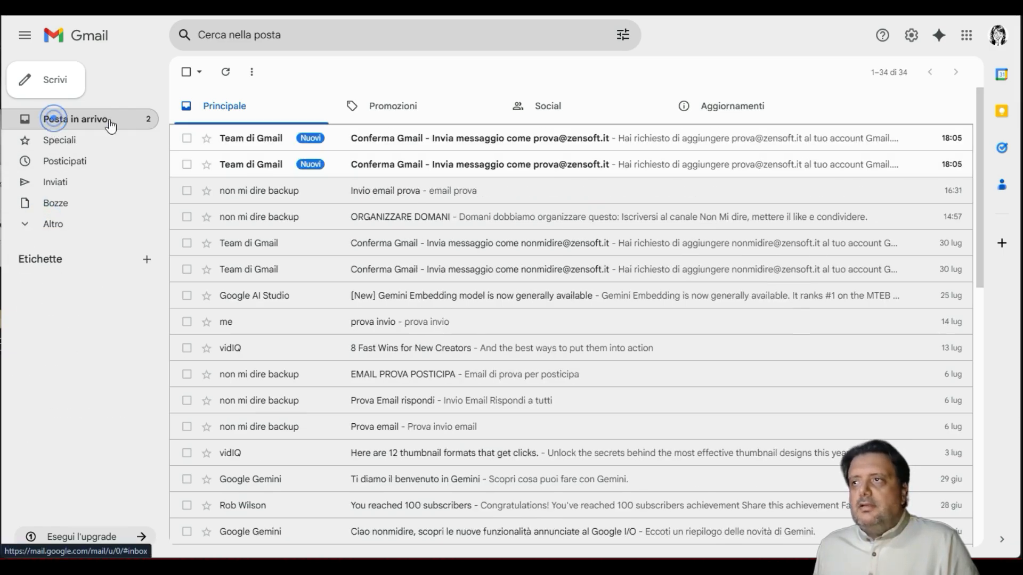
{"action": "left_click", "coordinate": [413, 162]}
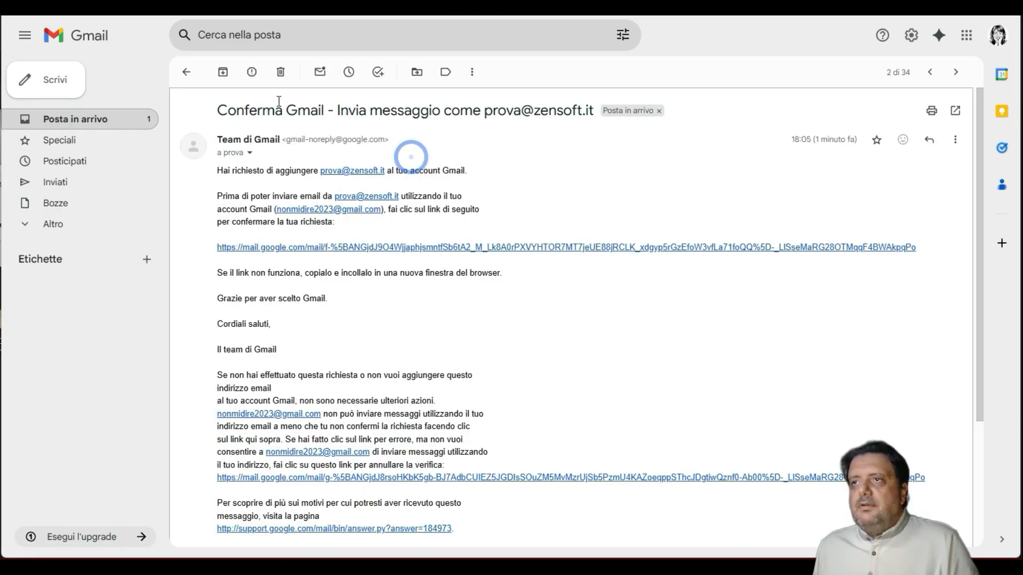
{"action": "left_click", "coordinate": [189, 73]}
{"action": "left_click", "coordinate": [329, 148]}
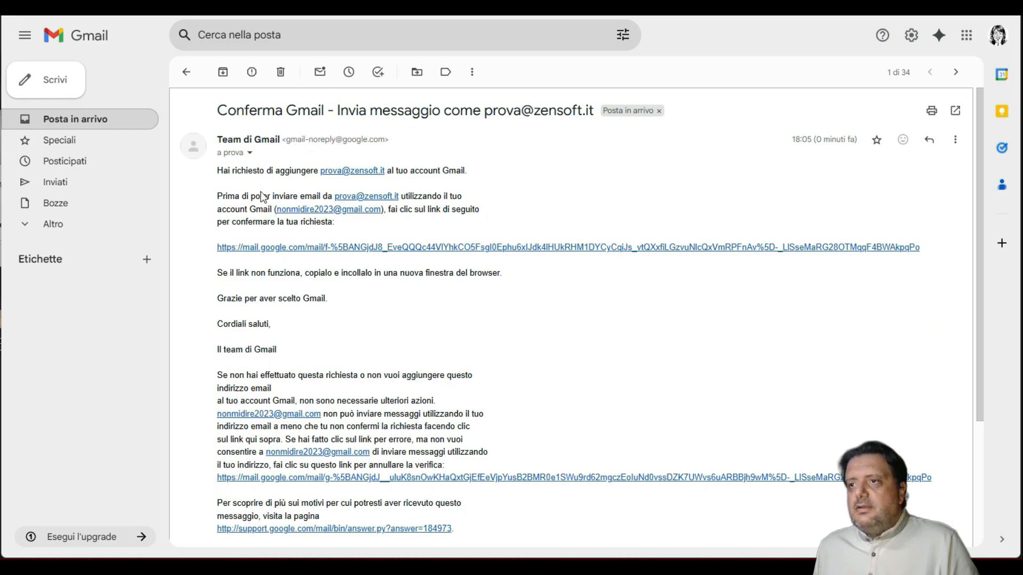
{"action": "left_click", "coordinate": [272, 248]}
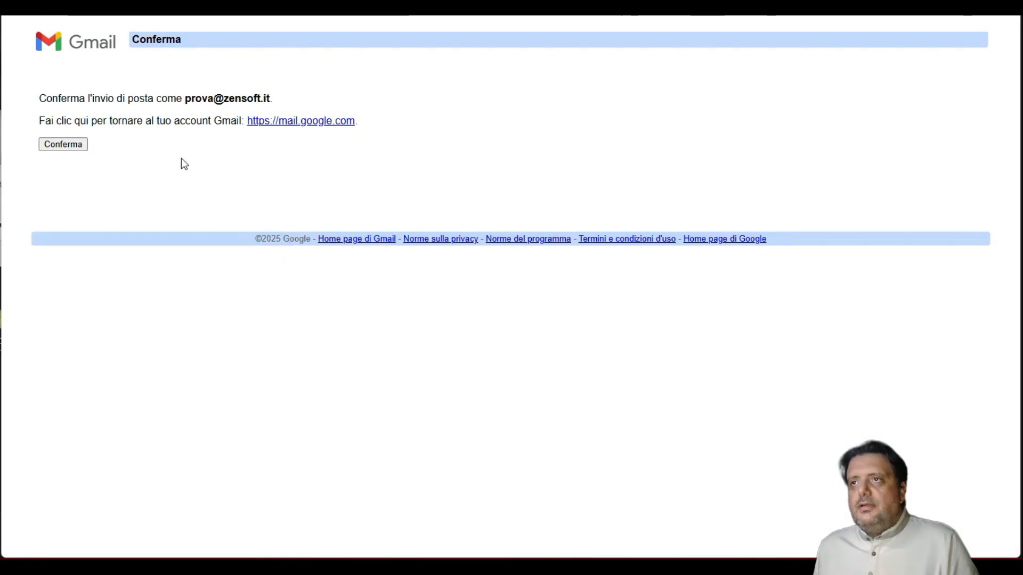
{"action": "left_click", "coordinate": [78, 145]}
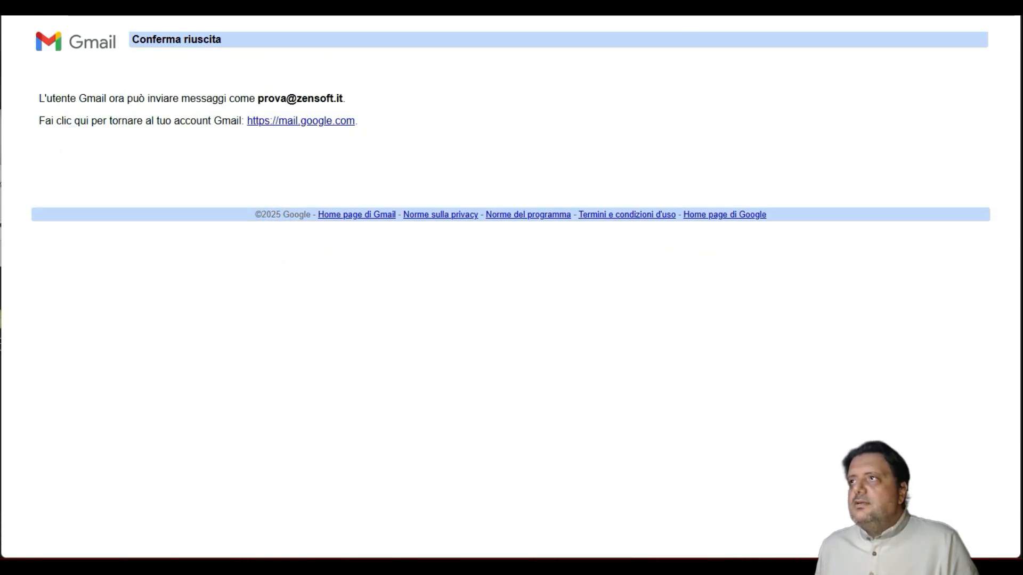
{"action": "key", "text": "ctrl+w"}
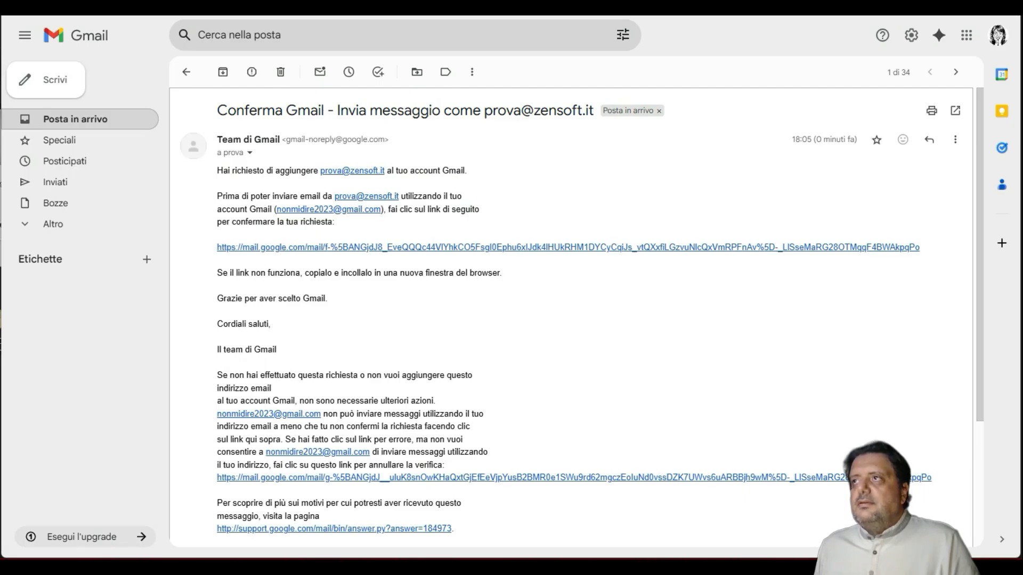
{"action": "key", "text": "ctrl+Tab"}
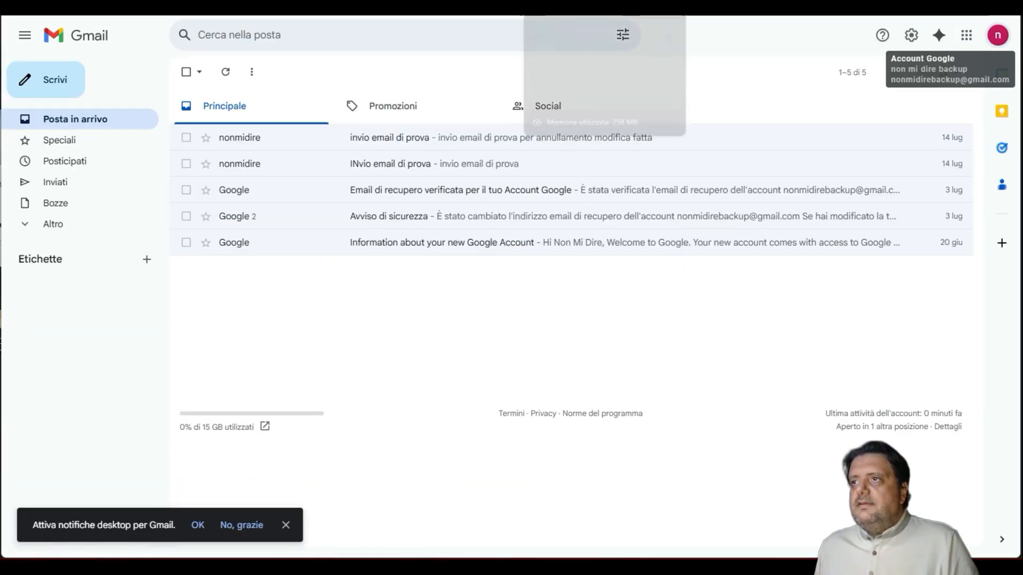
Flip between the two accounts' tabs, ending on the main account's Principale inbox.
{"action": "key", "text": "ctrl+shift+Tab"}
{"action": "key", "text": "ctrl+Tab"}
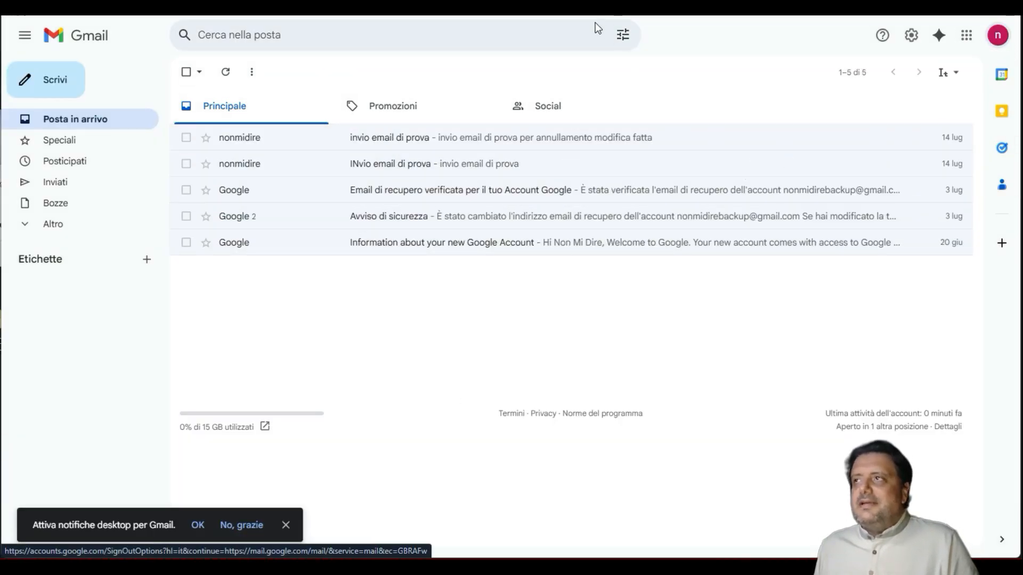
{"action": "left_click", "coordinate": [599, 5]}
{"action": "left_click", "coordinate": [693, 5]}
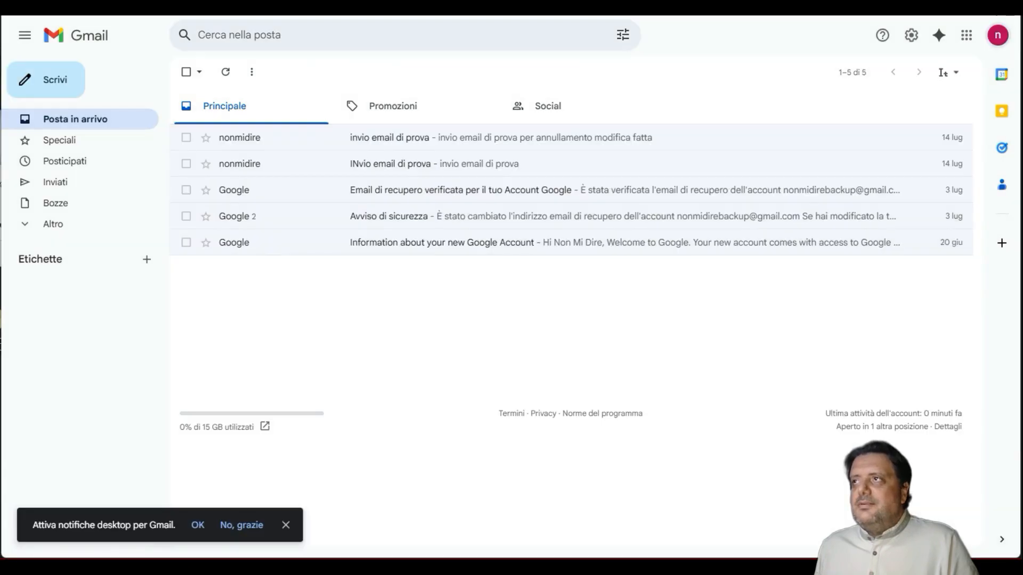
{"action": "key", "text": "ctrl+shift+Tab"}
{"action": "key", "text": "ctrl+Tab"}
{"action": "key", "text": "ctrl+shift+Tab"}
{"action": "key", "text": "ctrl+Tab"}
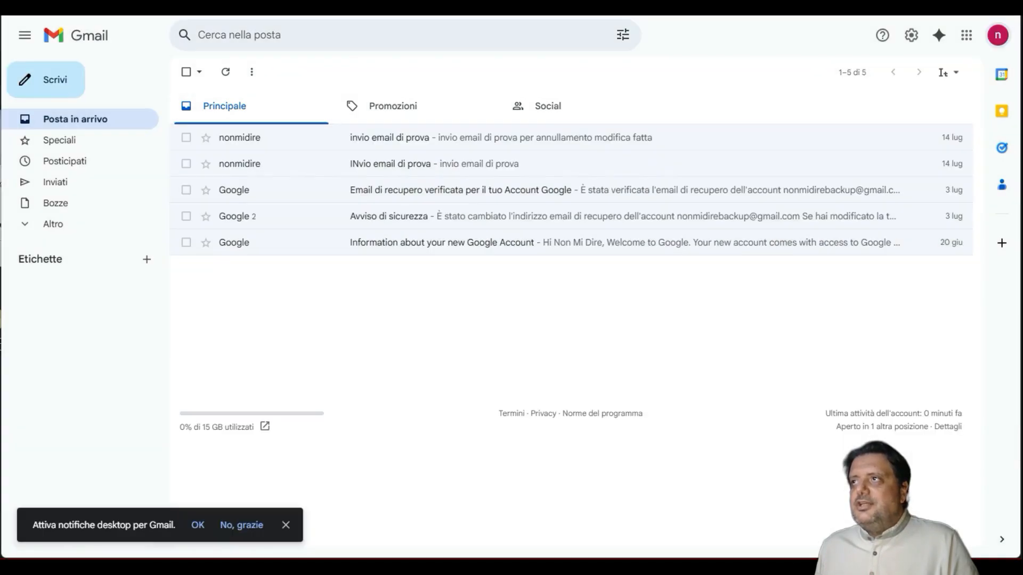
{"action": "left_click", "coordinate": [599, 5]}
{"action": "left_click", "coordinate": [693, 4]}
{"action": "left_click", "coordinate": [599, 4]}
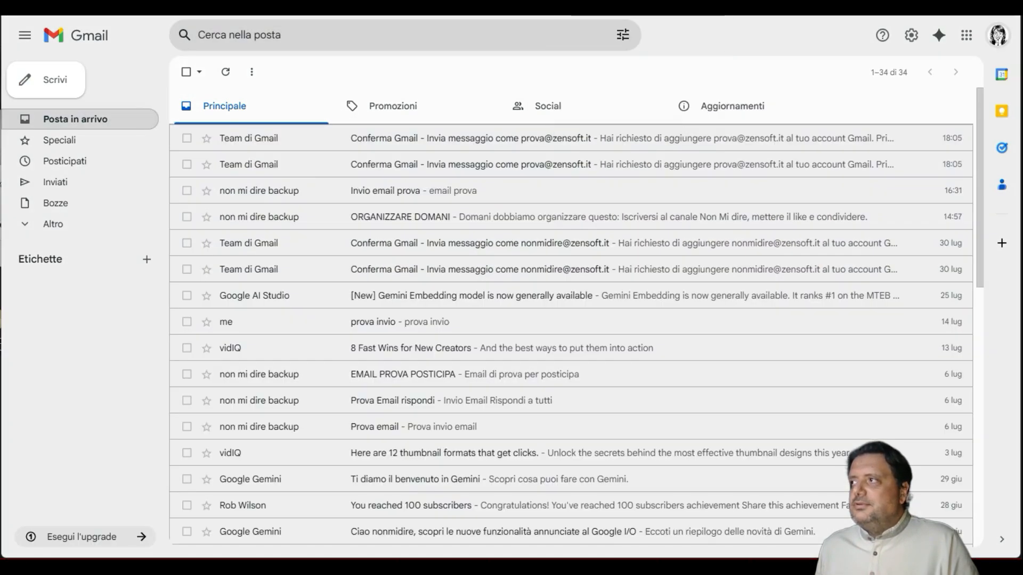
{"action": "left_click", "coordinate": [693, 4]}
{"action": "left_click", "coordinate": [785, 5]}
{"action": "left_click", "coordinate": [599, 4]}
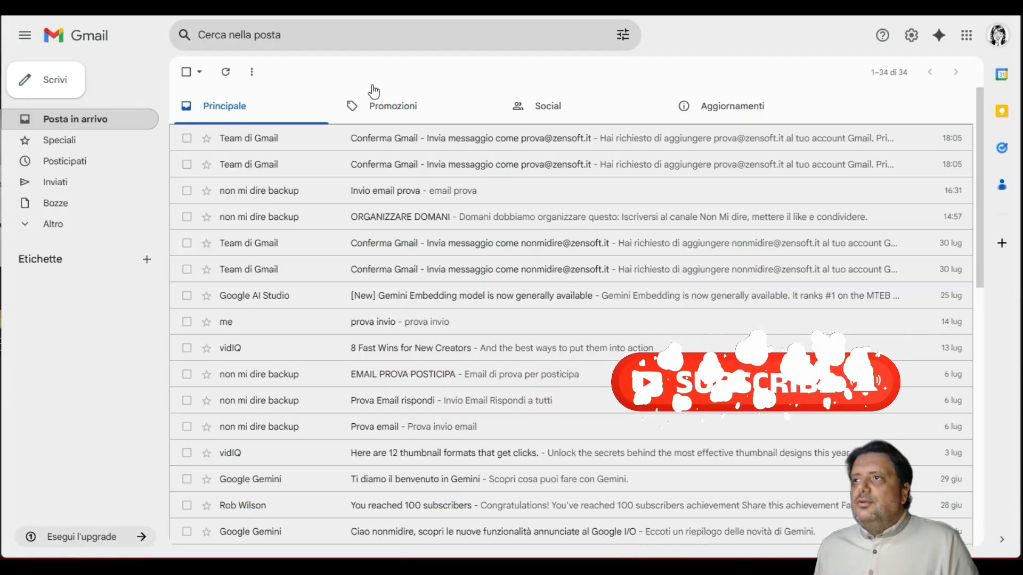
{"action": "left_click", "coordinate": [35, 80]}
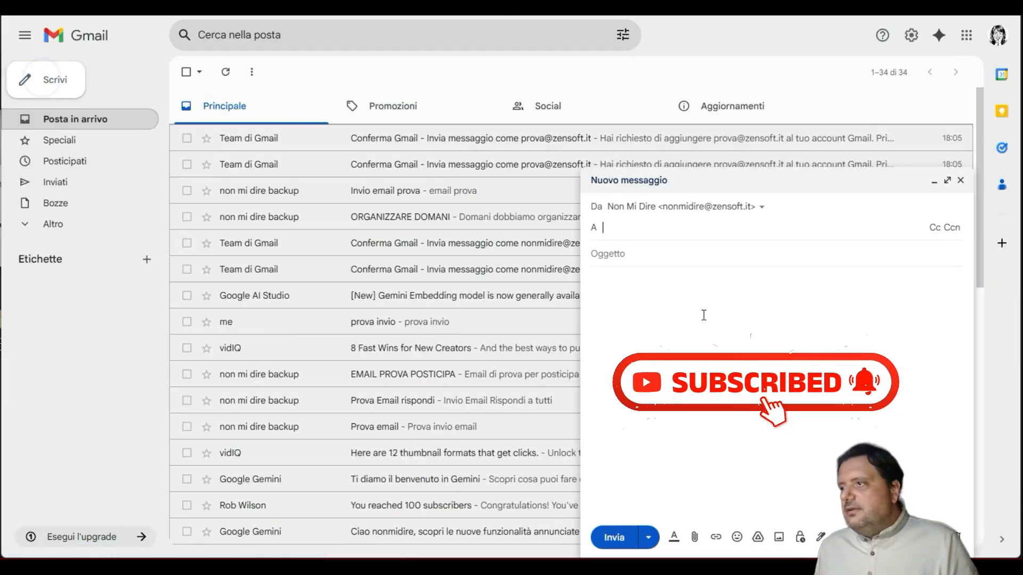
{"action": "left_click", "coordinate": [746, 211]}
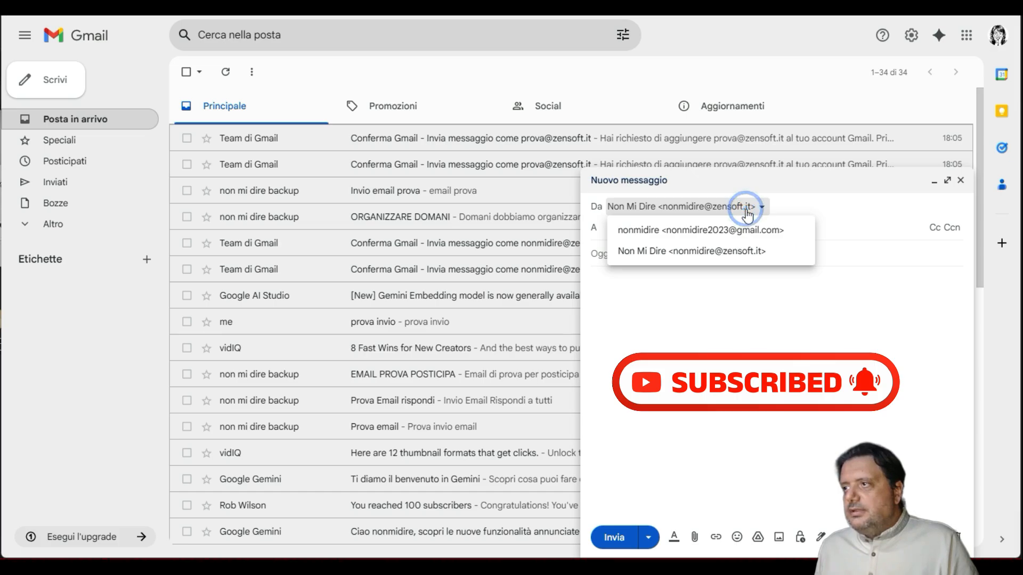
{"action": "left_click", "coordinate": [746, 212]}
{"action": "left_click", "coordinate": [960, 181]}
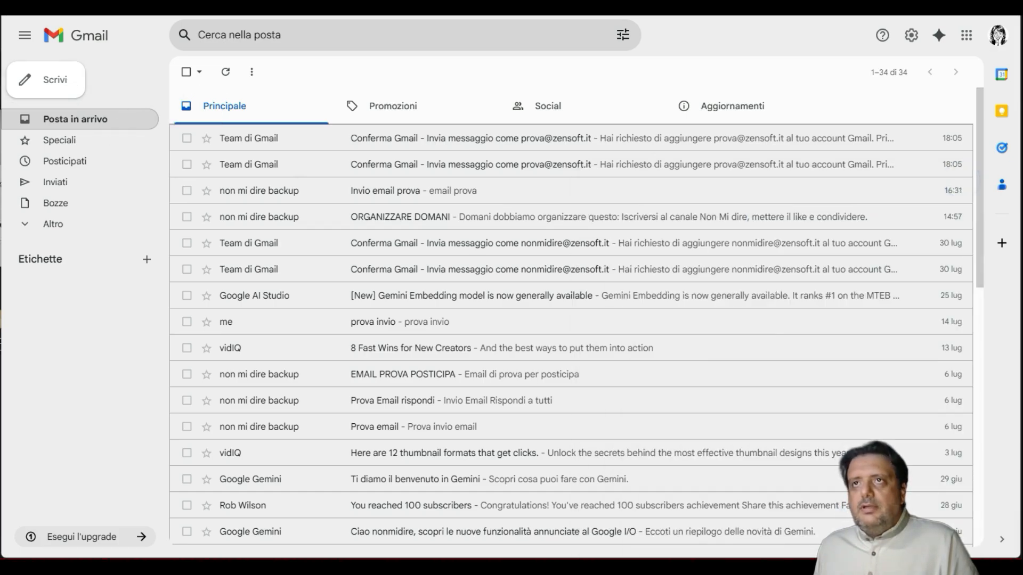
{"action": "key", "text": "F5"}
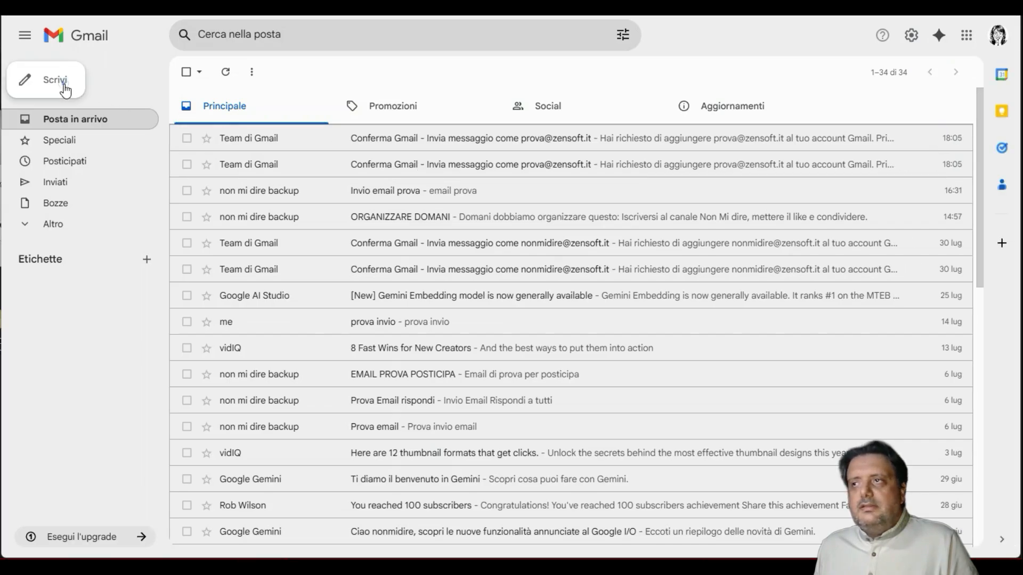
{"action": "left_click", "coordinate": [65, 86]}
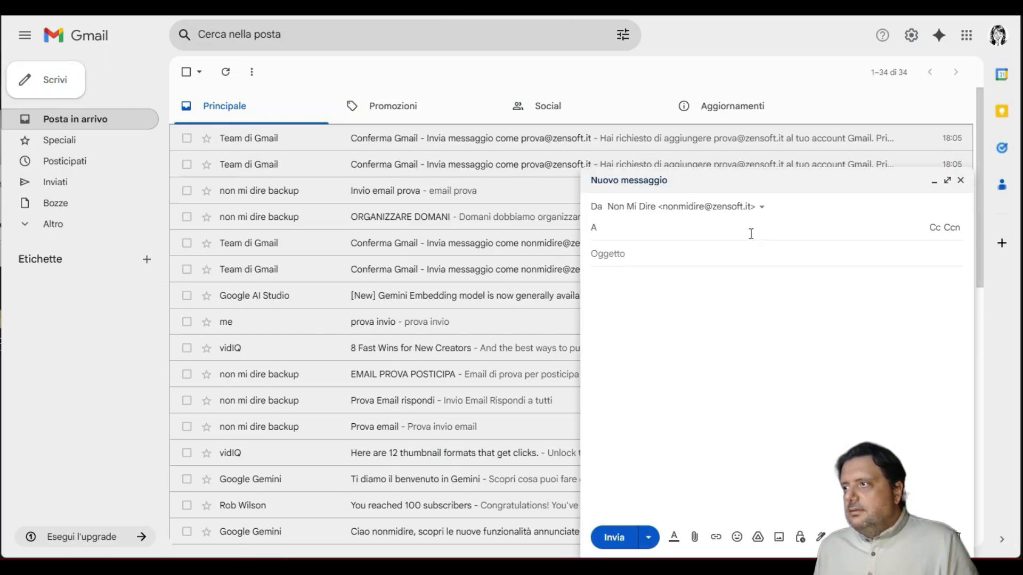
{"action": "left_click", "coordinate": [757, 208]}
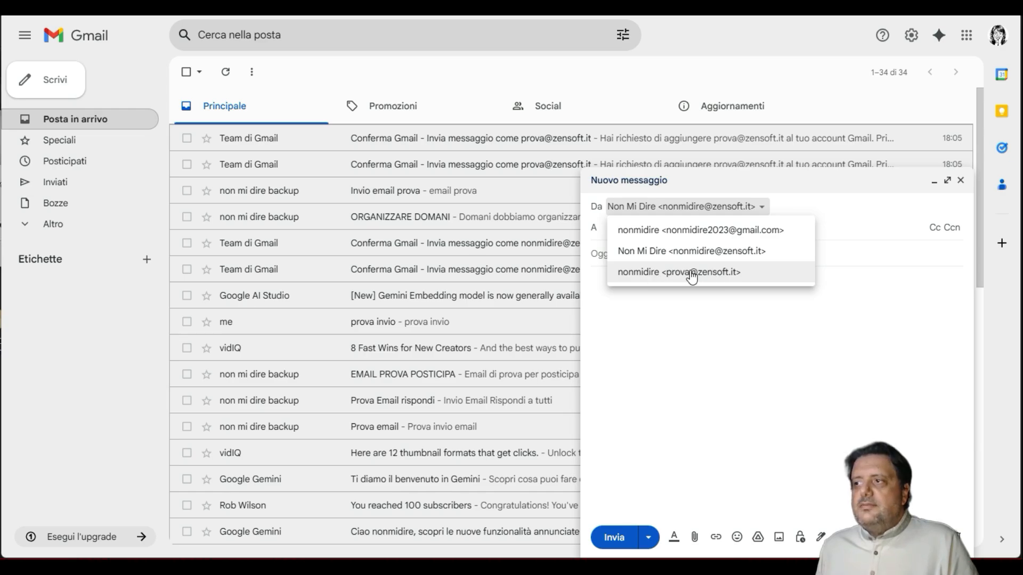
{"action": "left_click", "coordinate": [961, 182]}
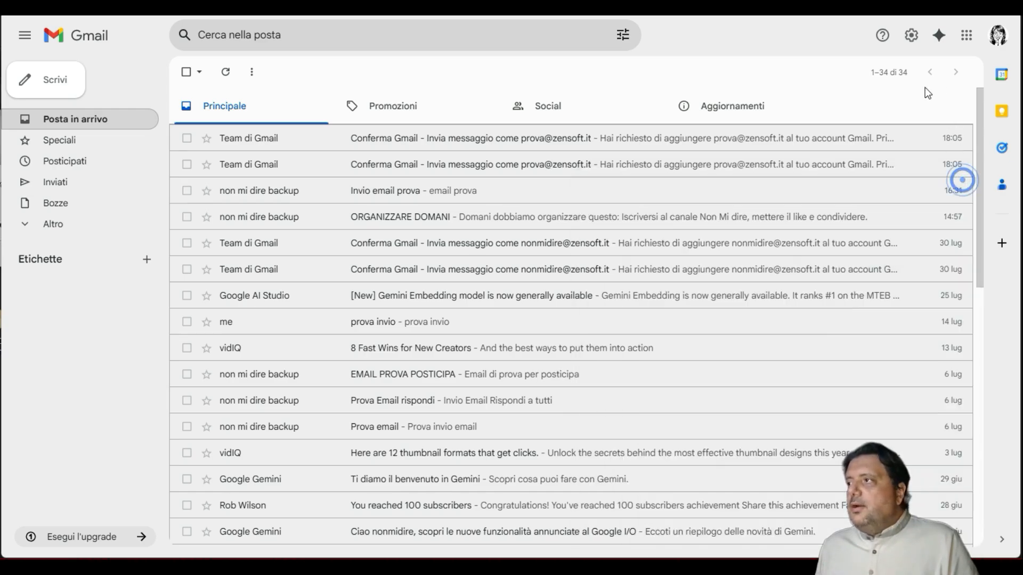
Open the Account e importazione settings and scroll to the send-as and mail-checking lists.
{"action": "left_click", "coordinate": [913, 36]}
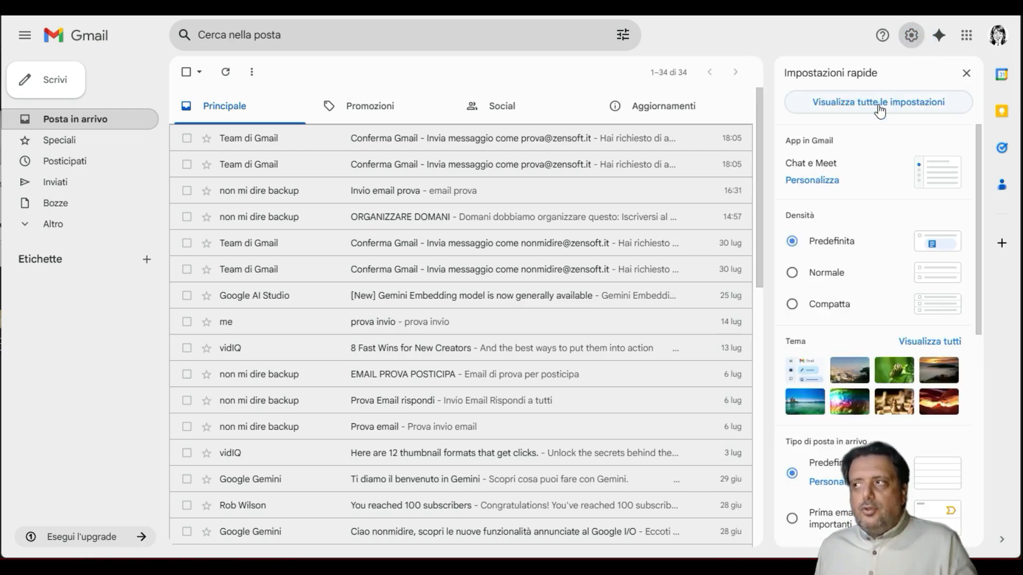
{"action": "left_click", "coordinate": [879, 103]}
{"action": "left_click", "coordinate": [388, 100]}
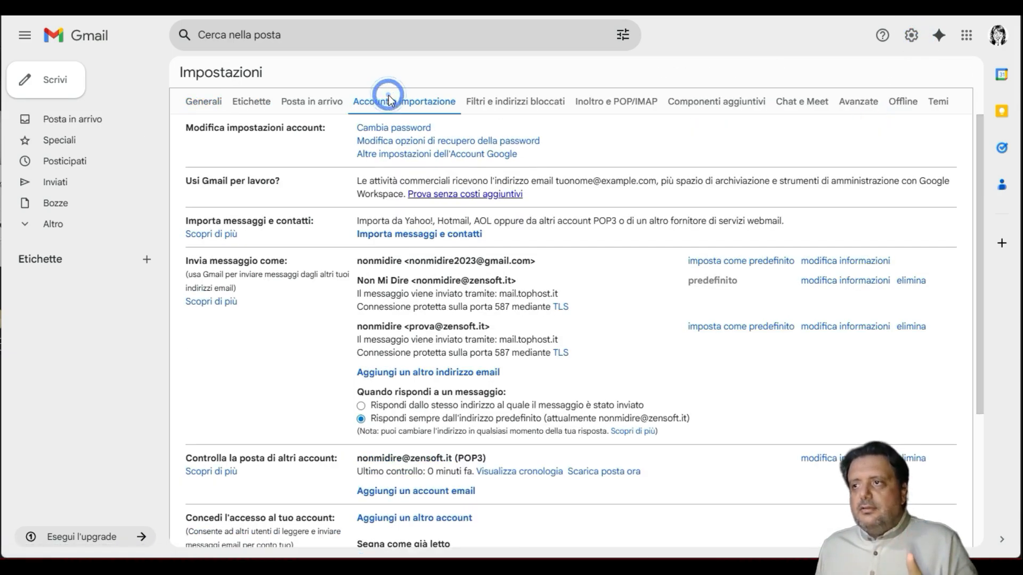
{"action": "scroll", "coordinate": [588, 293], "scroll_direction": "down", "scroll_amount": 2}
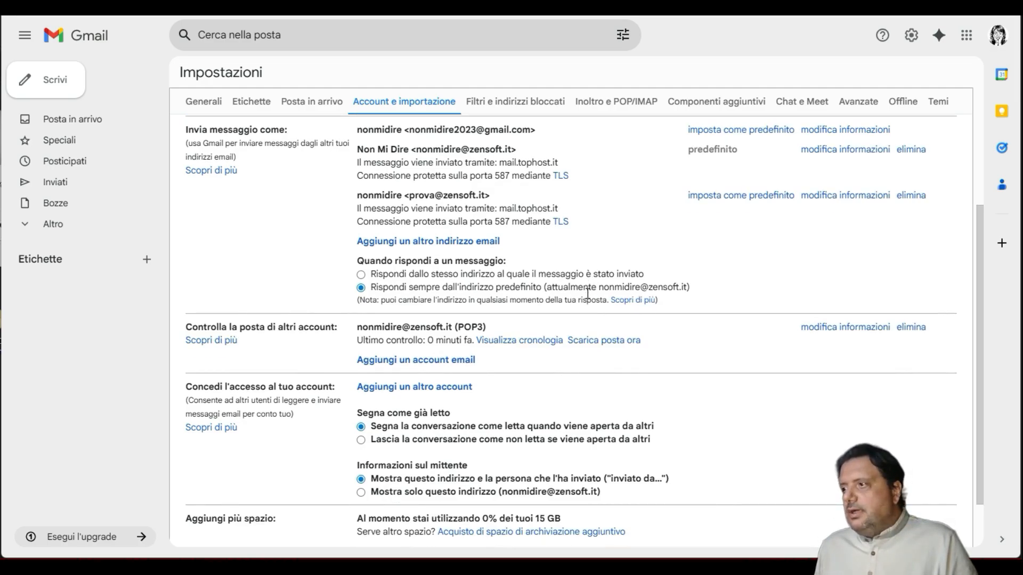
{"action": "left_click", "coordinate": [459, 368]}
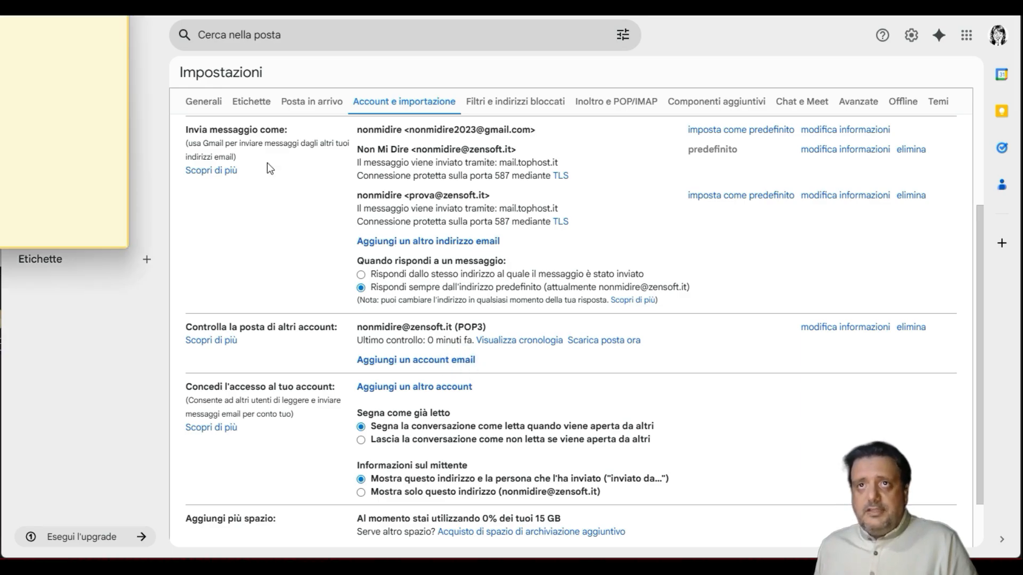
{"action": "left_click_drag", "start_coordinate": [275, 90], "coordinate": [104, 161]}
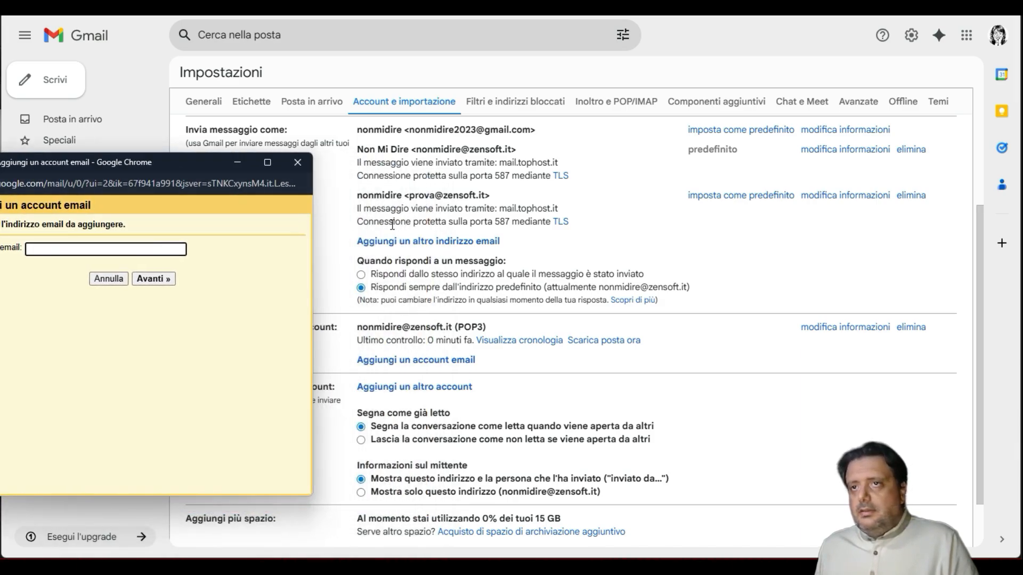
{"action": "left_click_drag", "start_coordinate": [488, 195], "coordinate": [414, 195]}
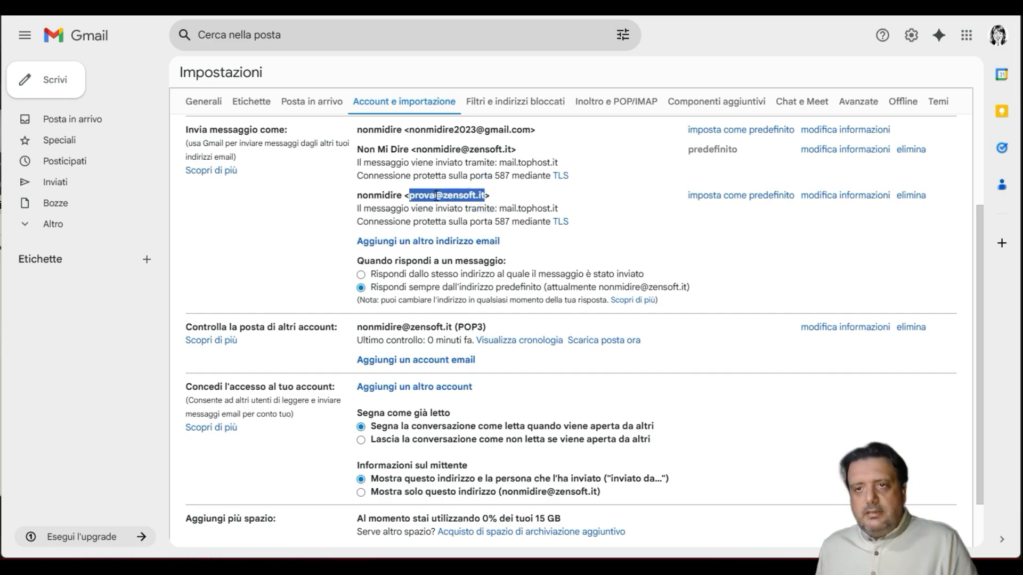
{"action": "left_click", "coordinate": [0, 275]}
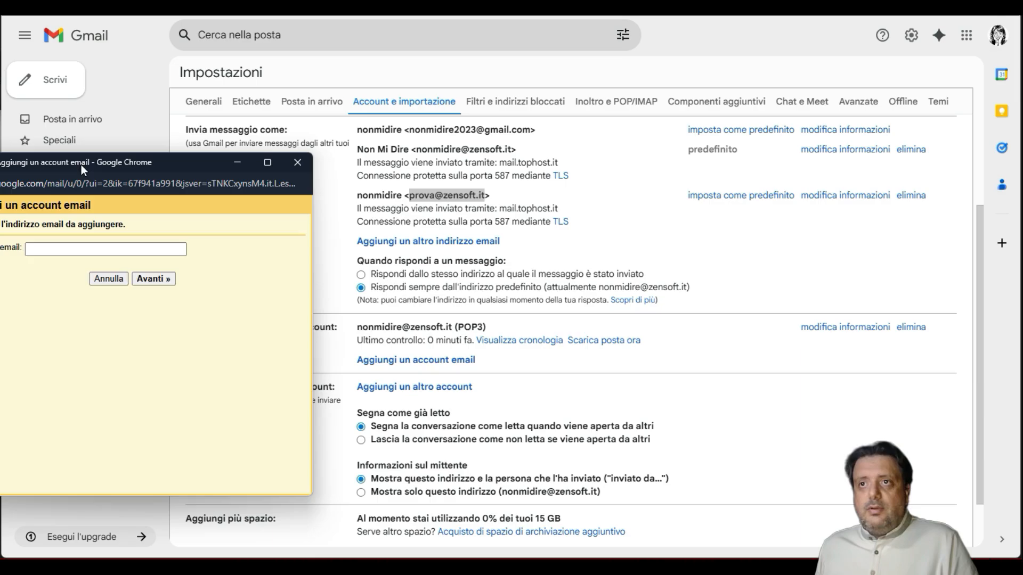
{"action": "left_click_drag", "start_coordinate": [81, 162], "coordinate": [199, 162]}
{"action": "left_click", "coordinate": [177, 249]}
{"action": "left_click", "coordinate": [176, 247]}
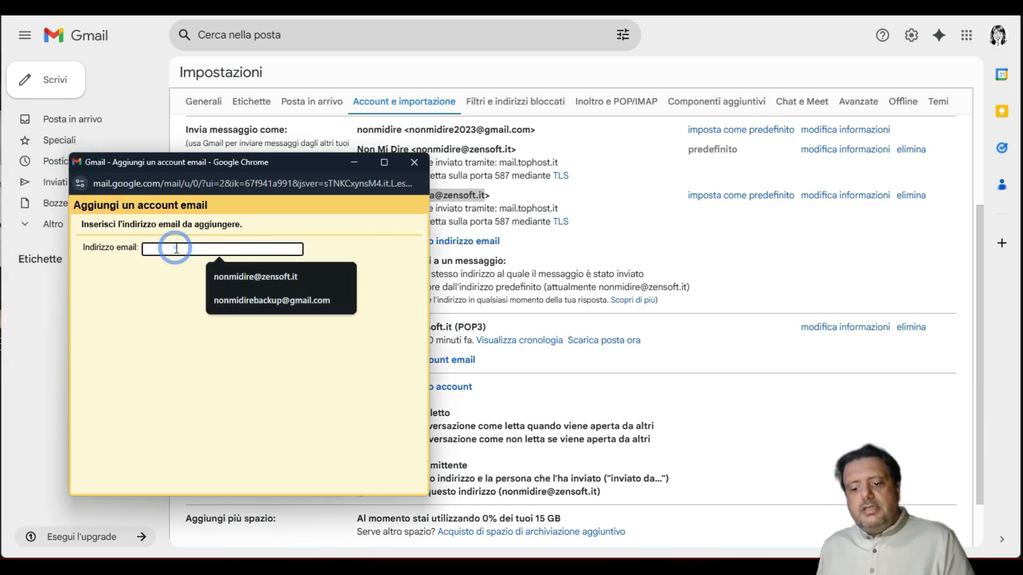
{"action": "key", "text": "ctrl+v"}
{"action": "left_click", "coordinate": [267, 281]}
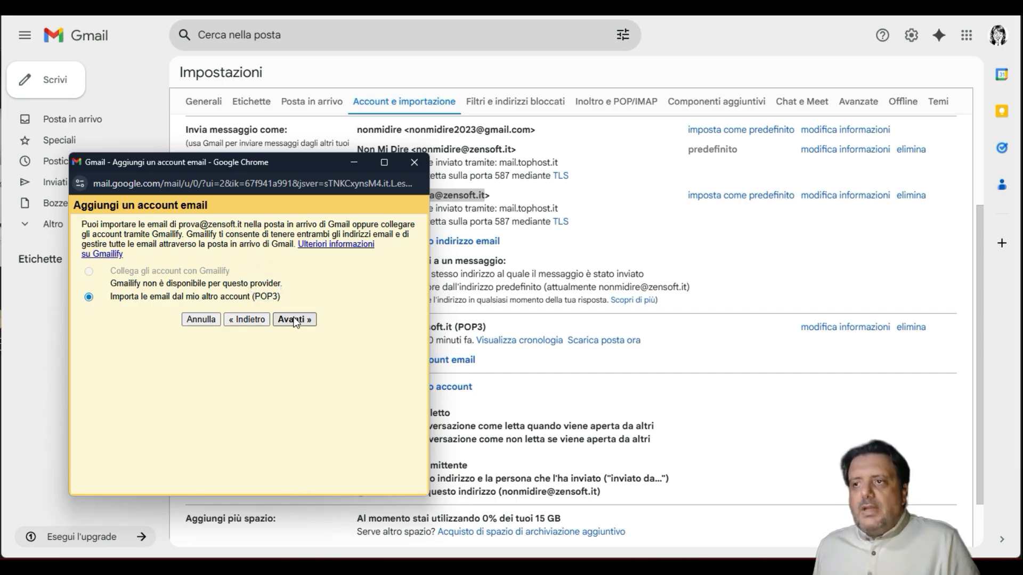
{"action": "left_click", "coordinate": [293, 320]}
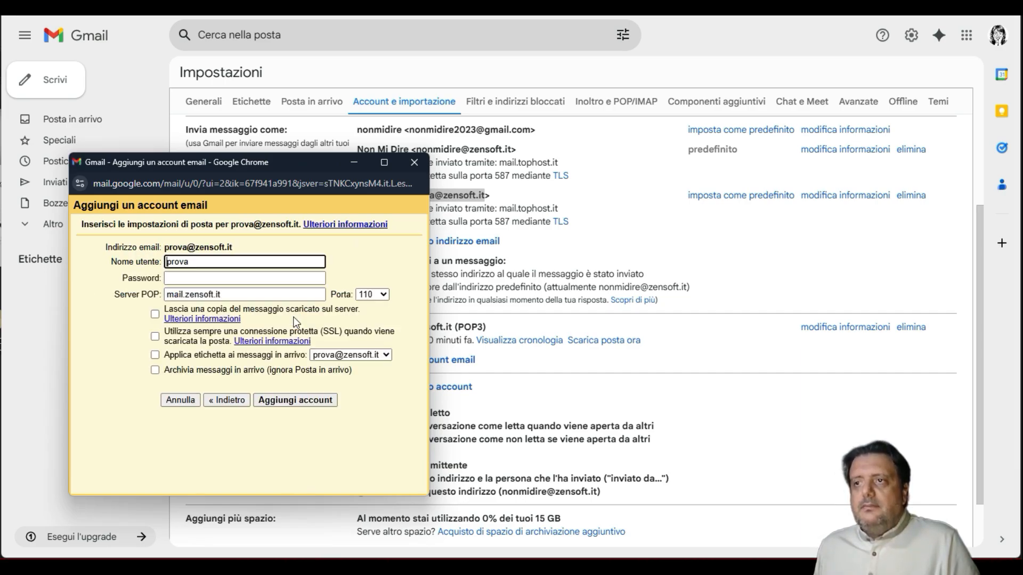
{"action": "left_click_drag", "start_coordinate": [193, 164], "coordinate": [163, 161]}
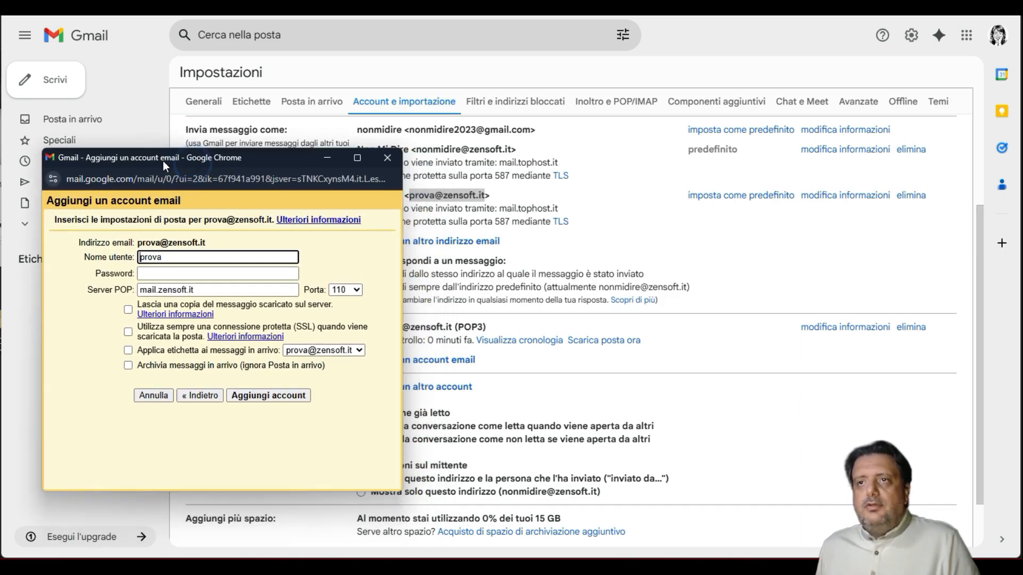
Paste the hosting login as the username and the account password into Password.
{"action": "key", "text": "alt+Tab"}
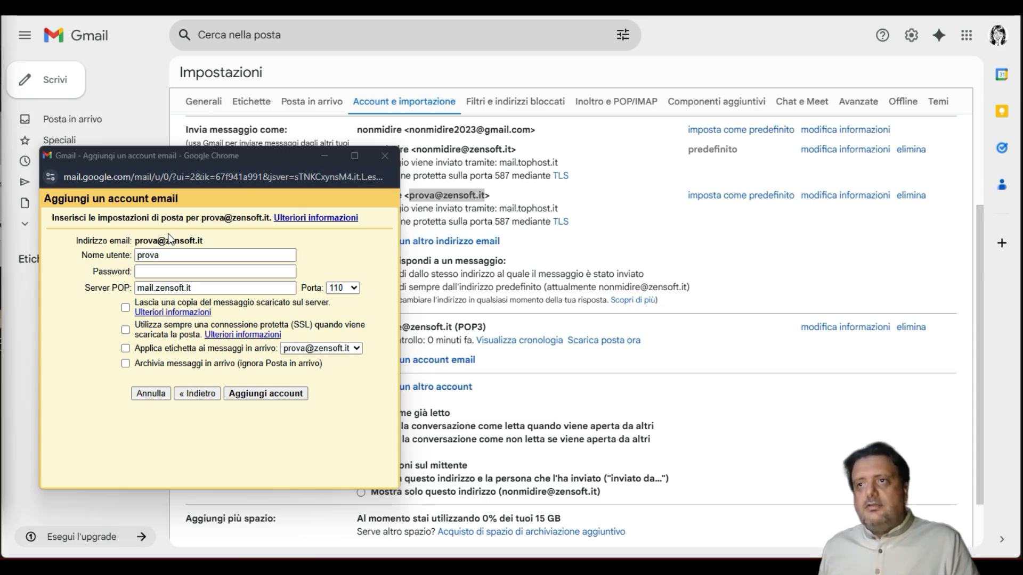
{"action": "double_click", "coordinate": [176, 255]}
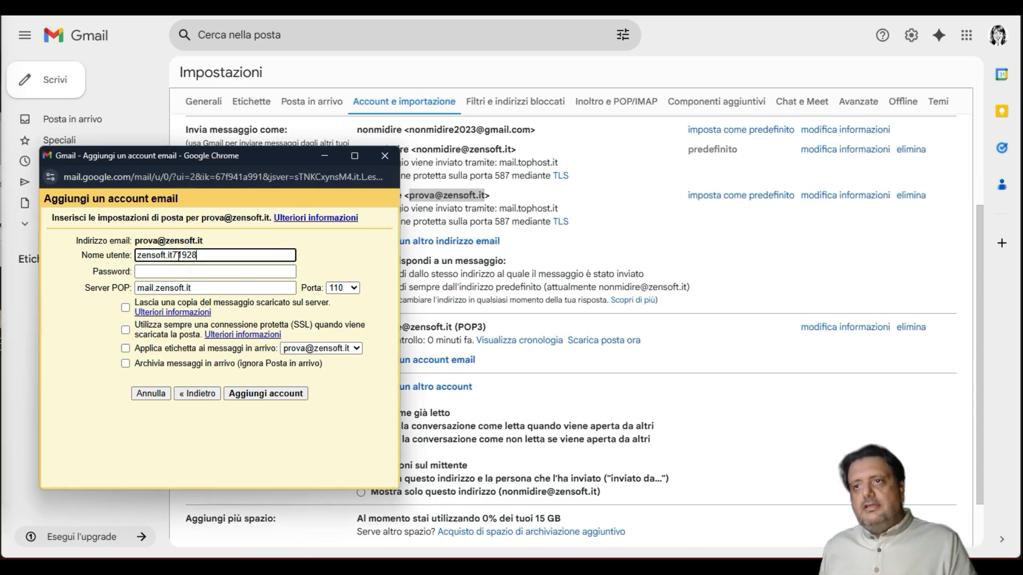
{"action": "key", "text": "alt+Tab"}
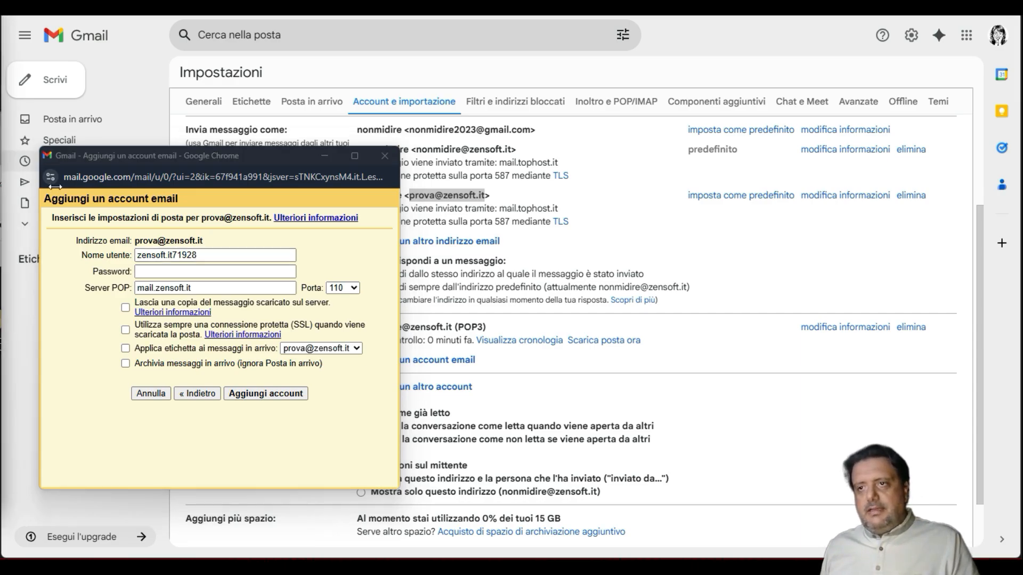
{"action": "left_click", "coordinate": [166, 276]}
{"action": "key", "text": "ctrl+v"}
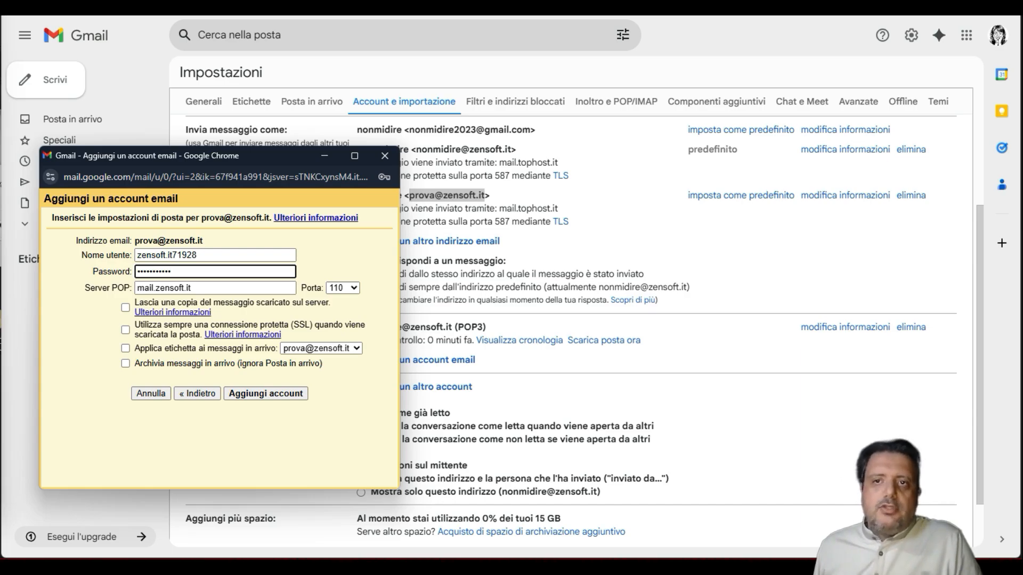
{"action": "left_click", "coordinate": [207, 288]}
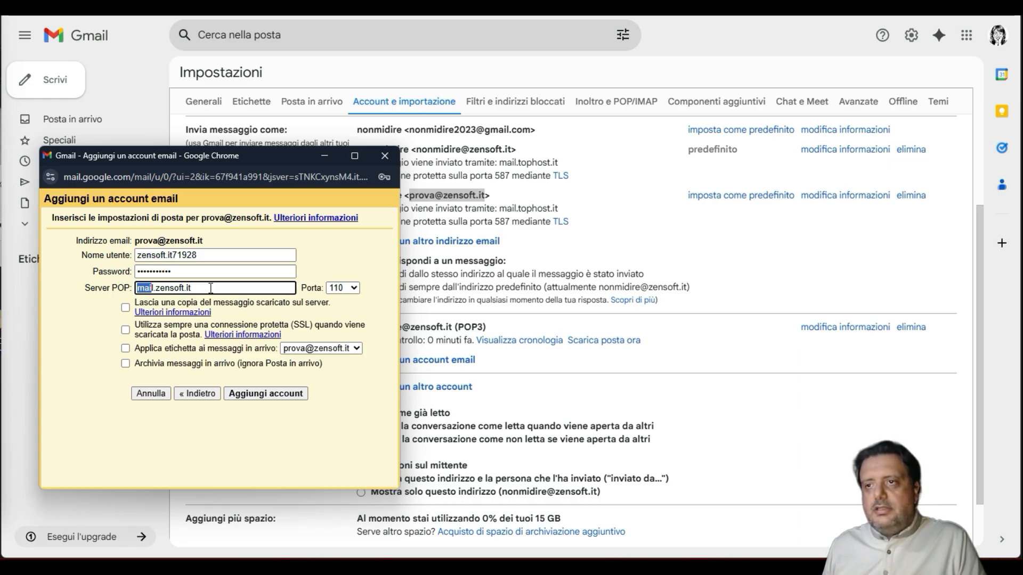
Change the POP server to pop.zensoft.it and add the account.
{"action": "type", "text": "pop"}
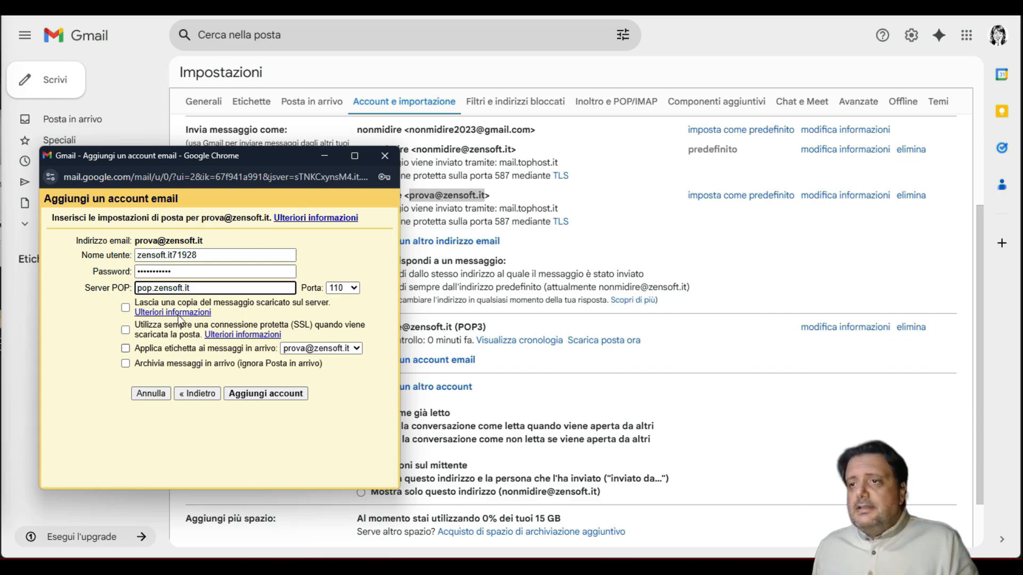
{"action": "left_click", "coordinate": [279, 395]}
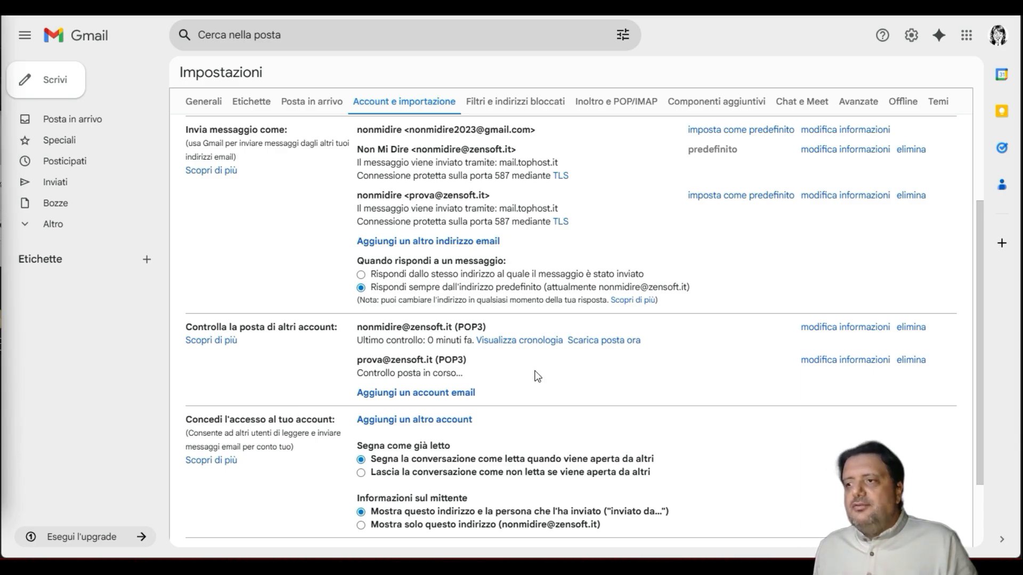
From the inbox, open Account e importazione and edit the POP3 account showing the authentication error.
{"action": "left_click", "coordinate": [65, 119]}
{"action": "left_click", "coordinate": [911, 35]}
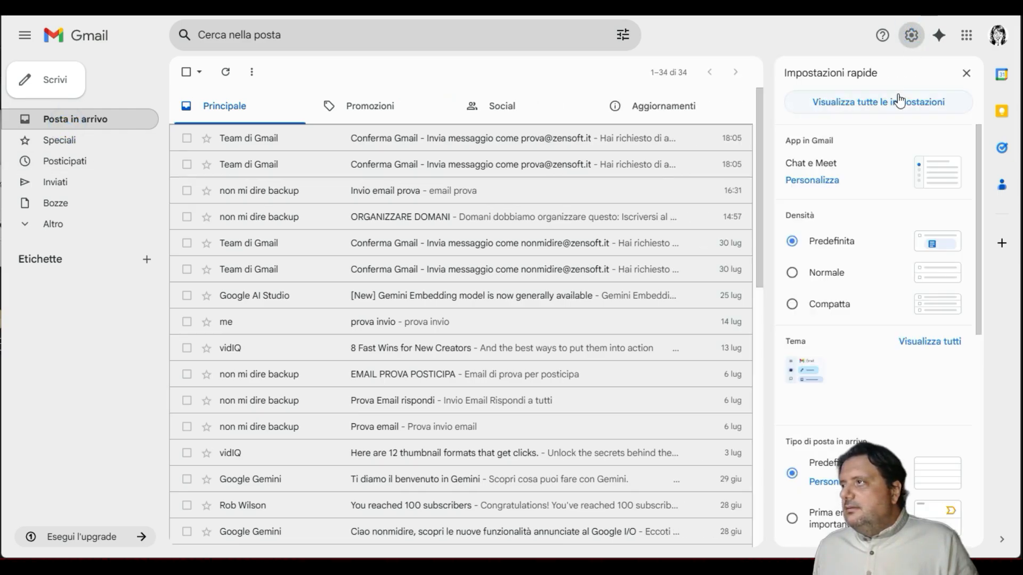
{"action": "left_click", "coordinate": [895, 102]}
{"action": "left_click", "coordinate": [435, 104]}
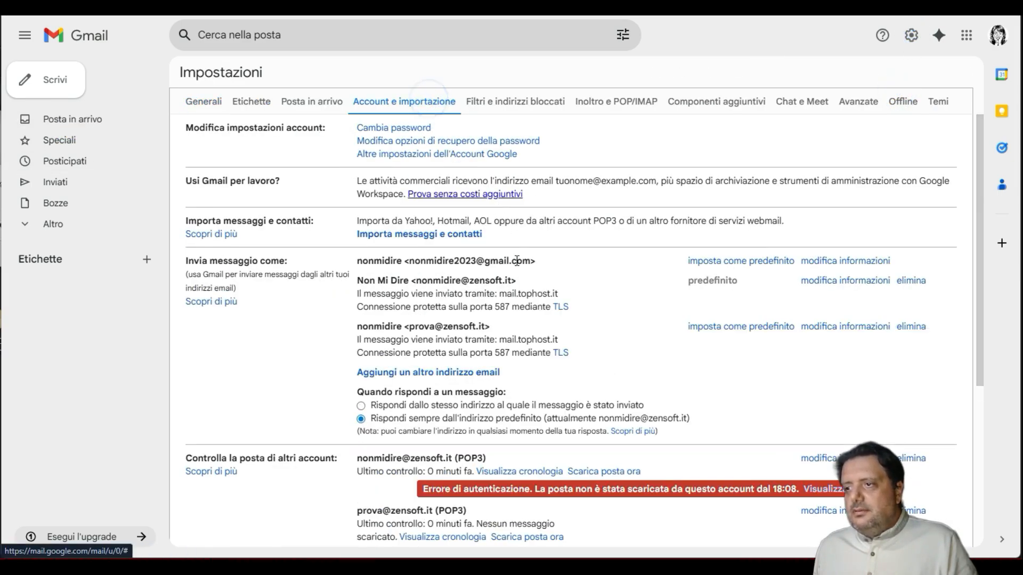
{"action": "scroll", "coordinate": [551, 380], "scroll_direction": "down", "scroll_amount": 2}
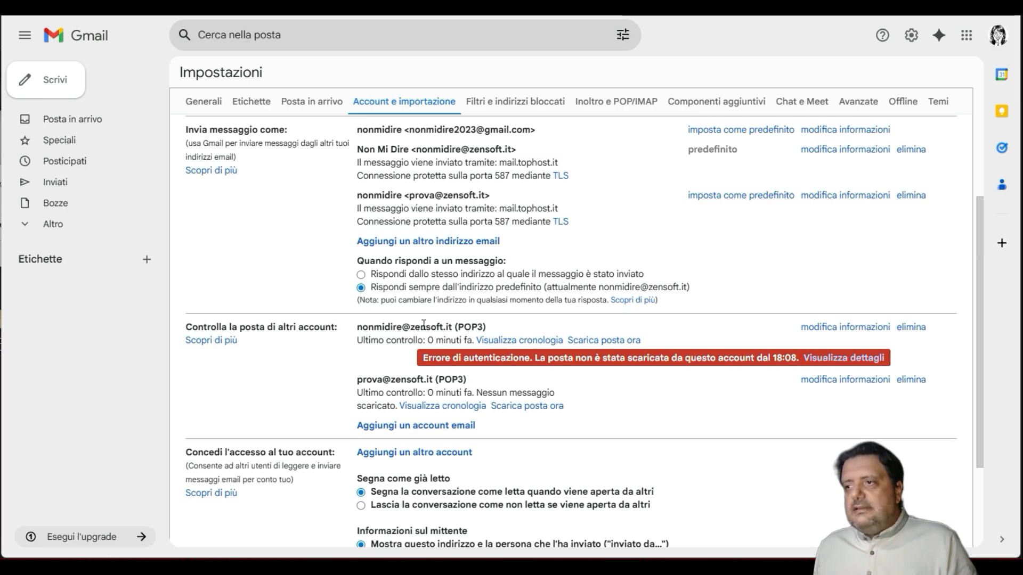
{"action": "left_click", "coordinate": [831, 330]}
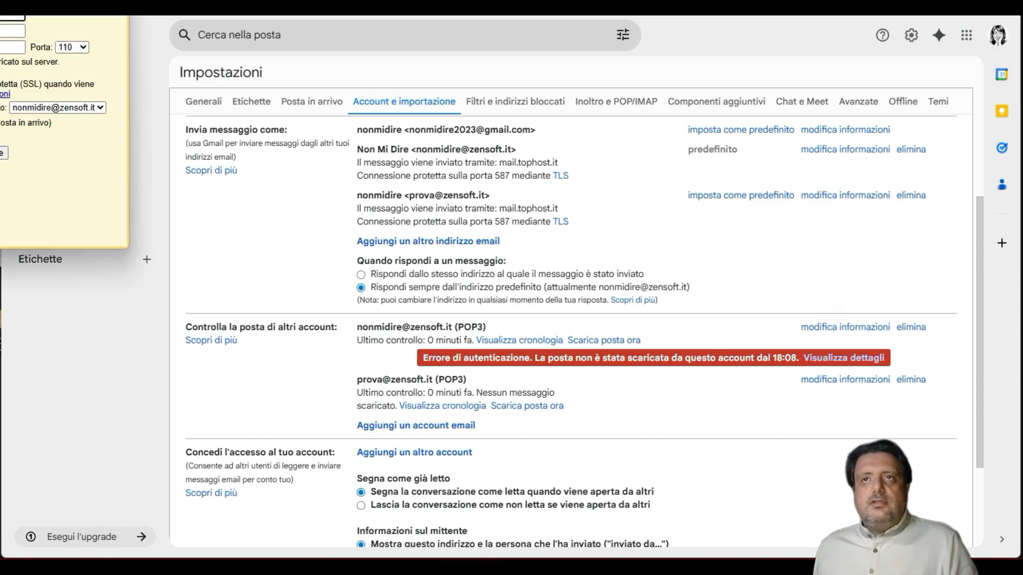
Paste the password into the original POP3 account's edit form and save the changes.
{"action": "left_click_drag", "start_coordinate": [0, 0], "coordinate": [248, 129]}
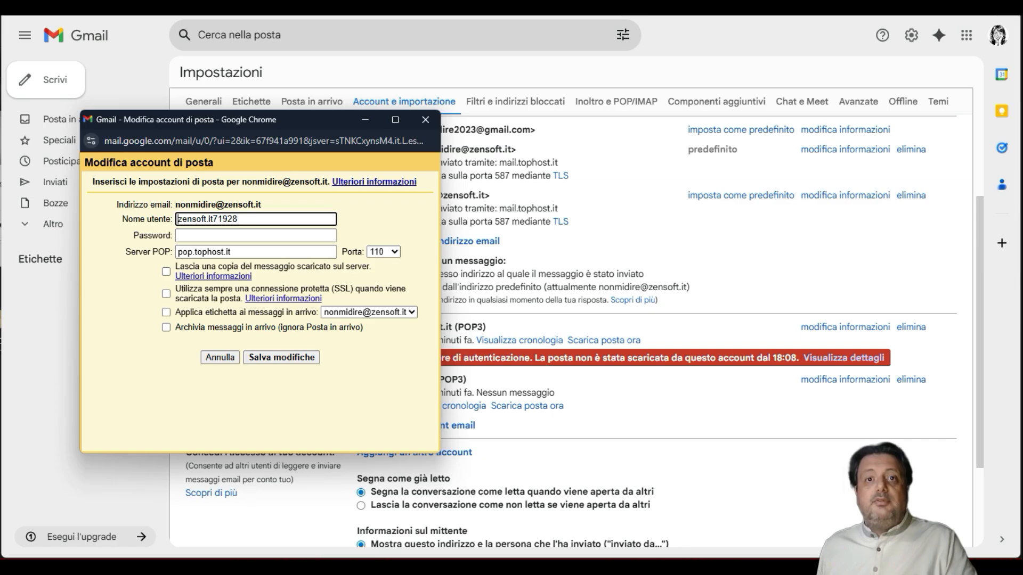
{"action": "left_click", "coordinate": [224, 236]}
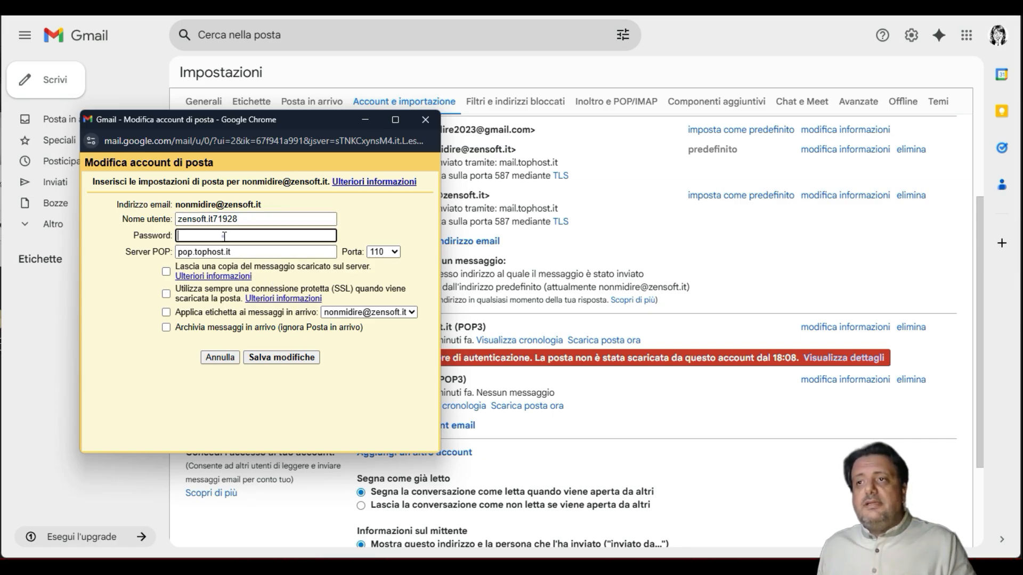
{"action": "key", "text": "ctrl+v"}
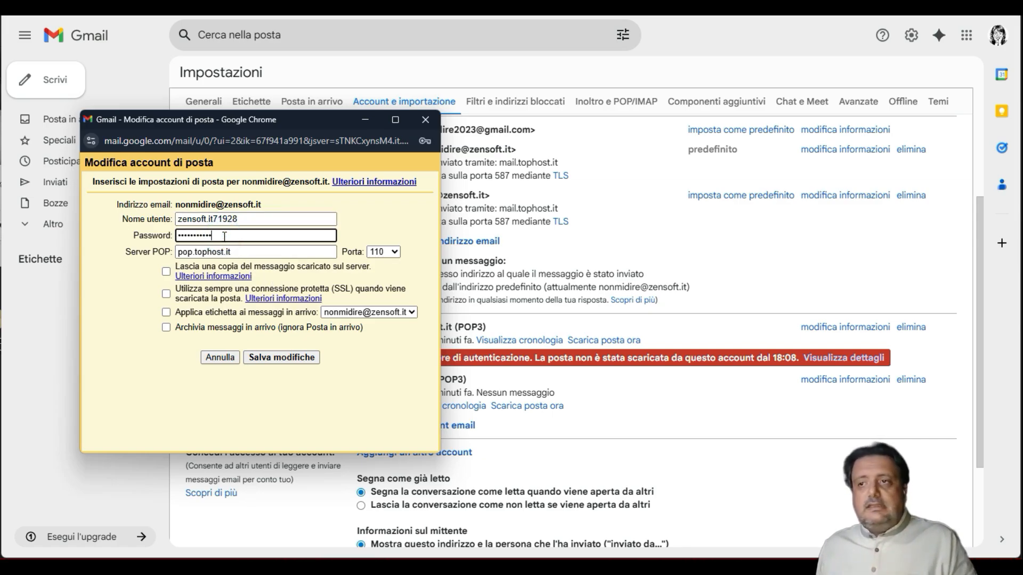
{"action": "left_click", "coordinate": [277, 360]}
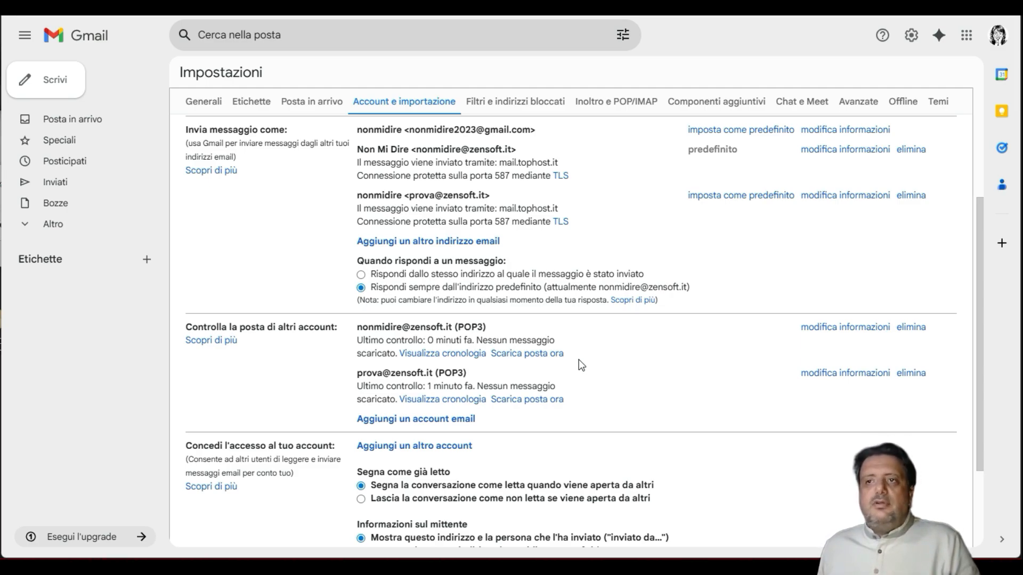
{"action": "left_click", "coordinate": [89, 123]}
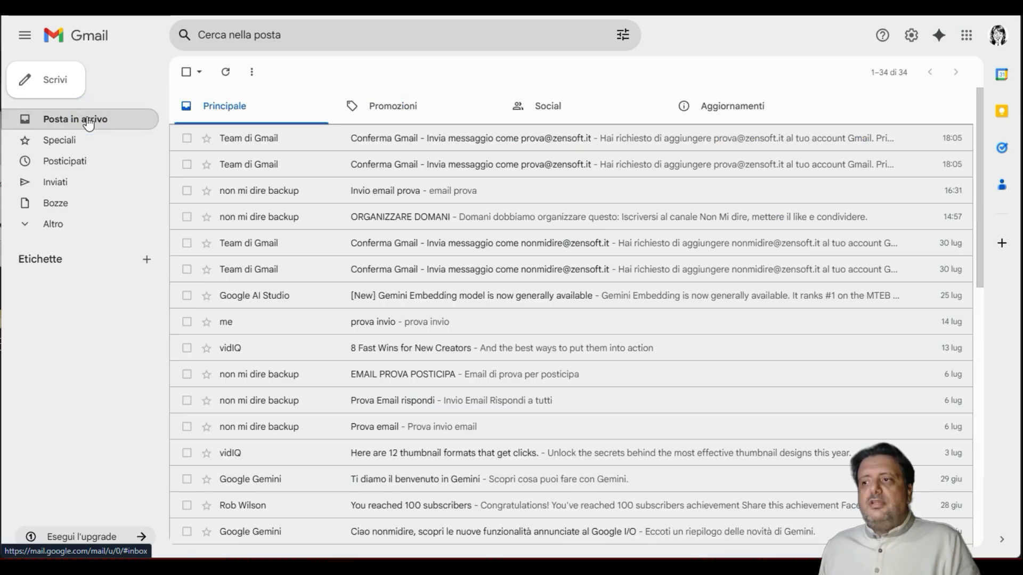
{"action": "left_click", "coordinate": [911, 35]}
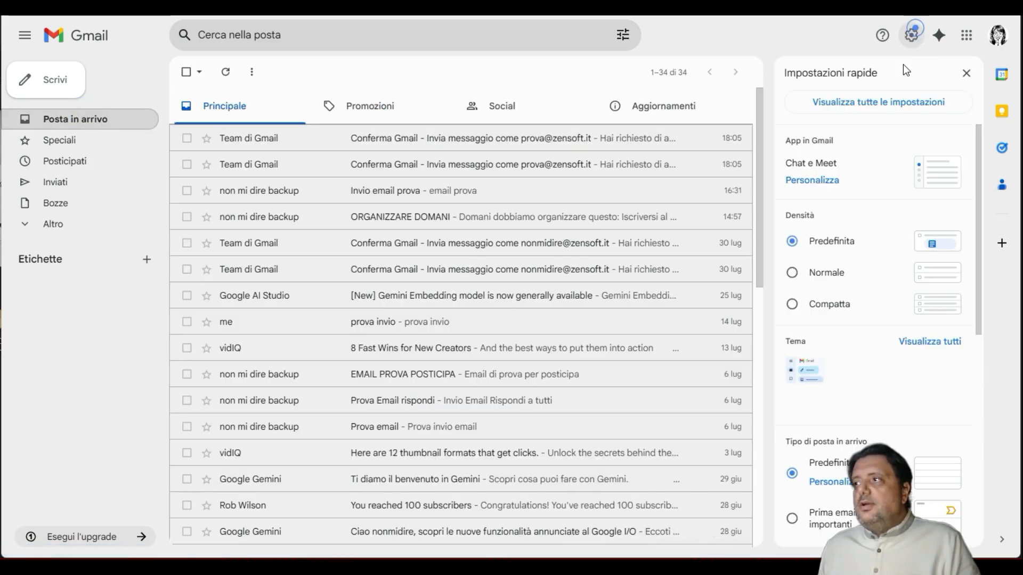
{"action": "left_click", "coordinate": [835, 105]}
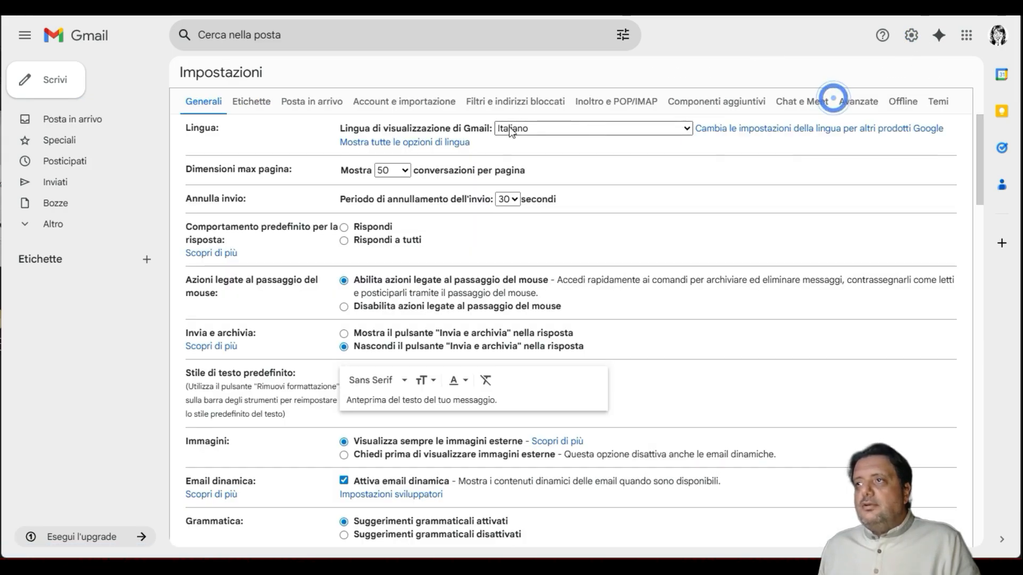
{"action": "left_click", "coordinate": [421, 102]}
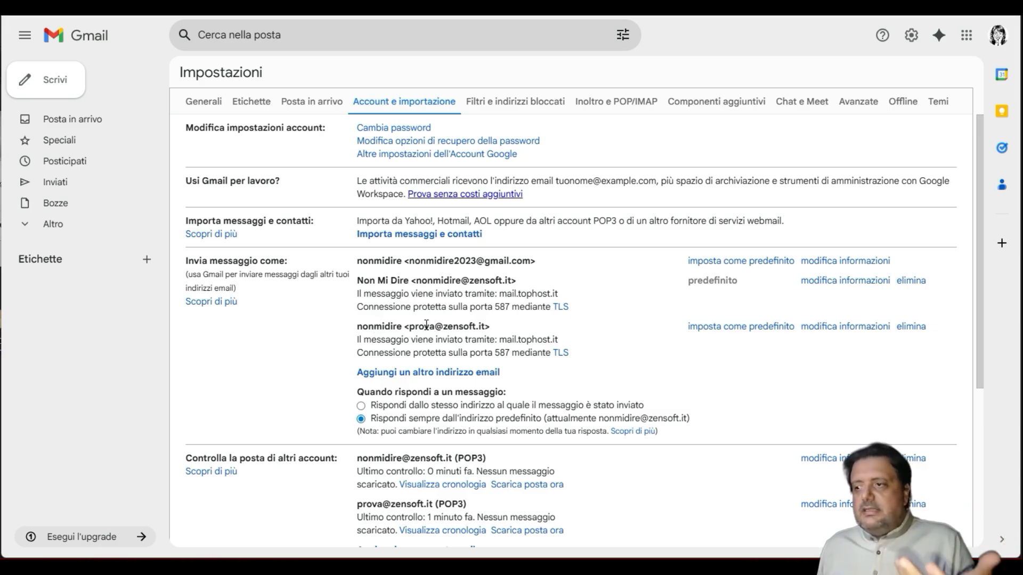
{"action": "scroll", "coordinate": [427, 325], "scroll_direction": "down", "scroll_amount": 4}
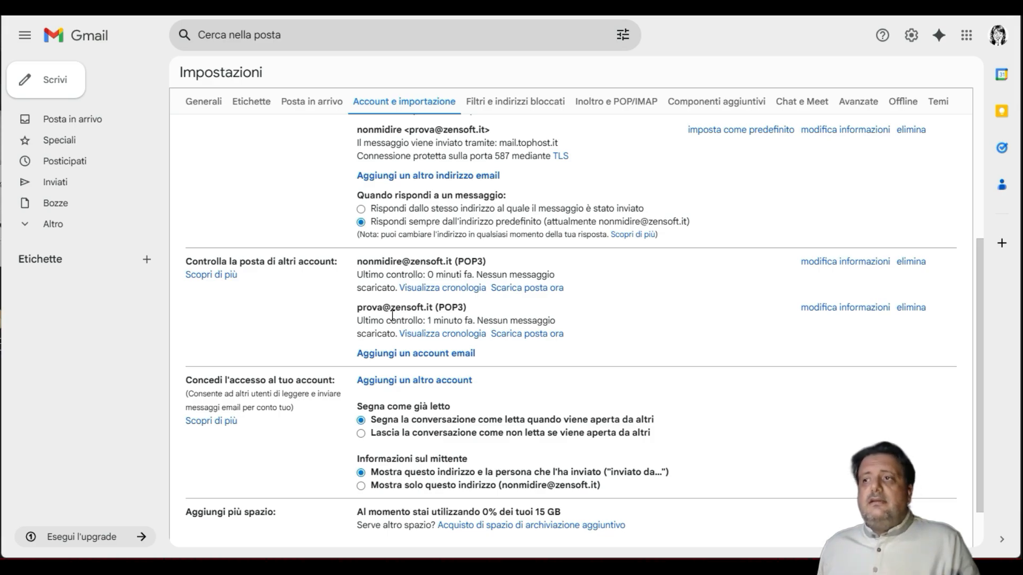
{"action": "left_click", "coordinate": [115, 120]}
Open the Google account panel and dismiss it, leaving the inbox in view.
{"action": "left_click", "coordinate": [997, 35]}
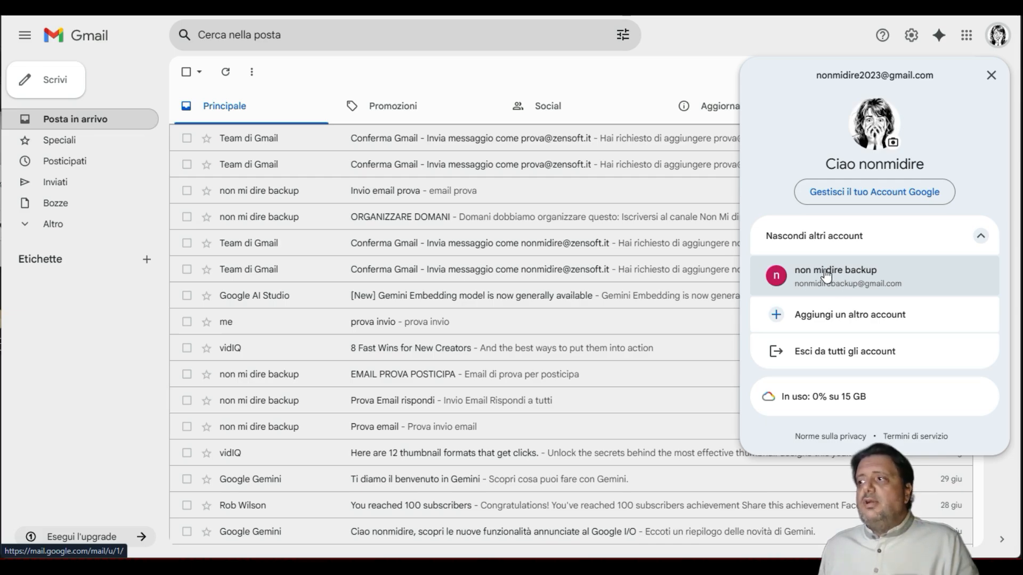
{"action": "left_click", "coordinate": [679, 47]}
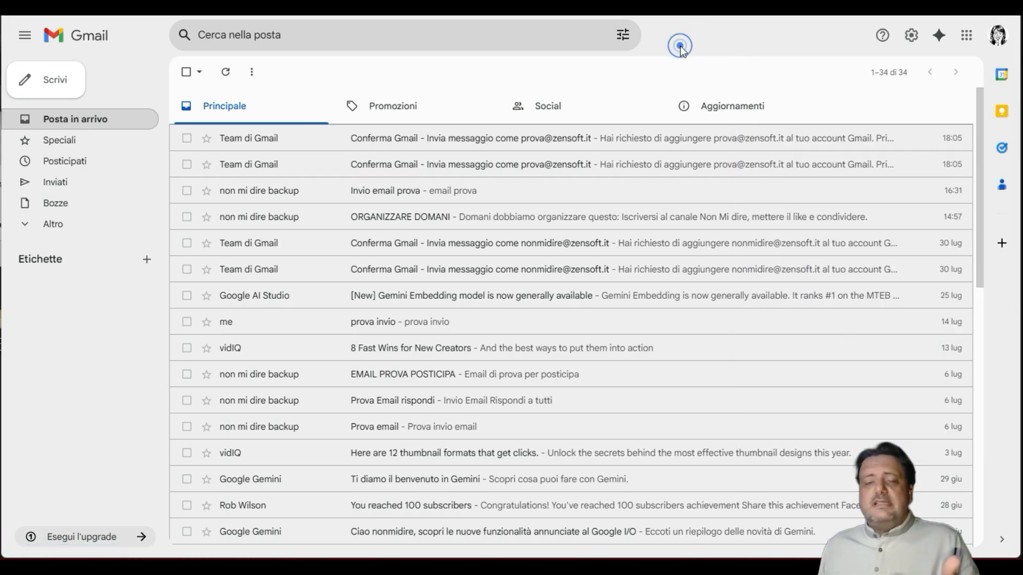